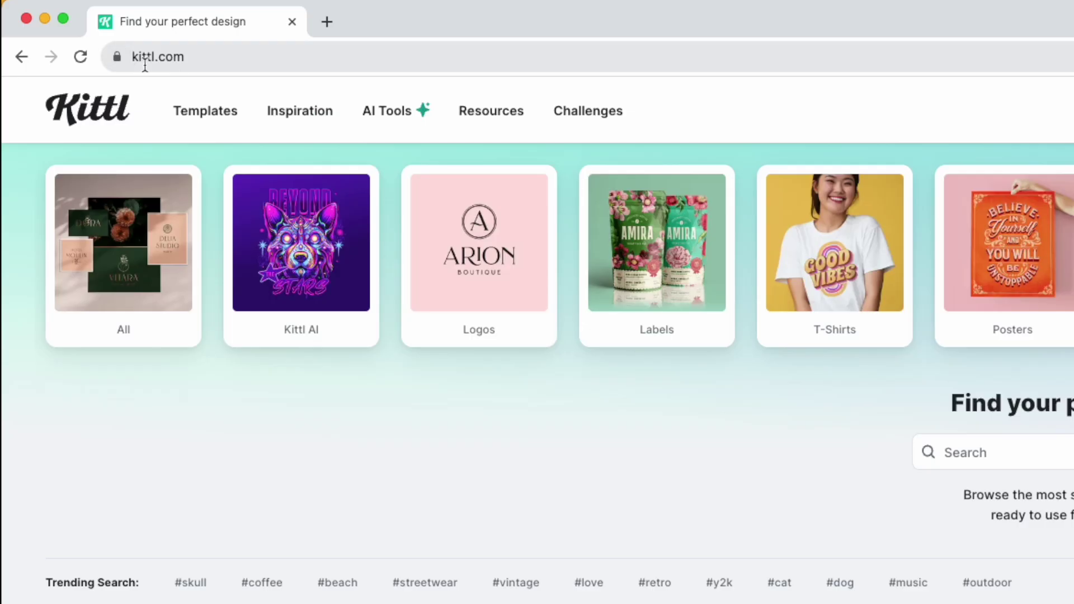
Step: Create a new project with the Merch by Amazon T-Shirt print-on-demand preset, 4500 × 5400 px
{"action": "mouse_move", "coordinate": [190, 55]}
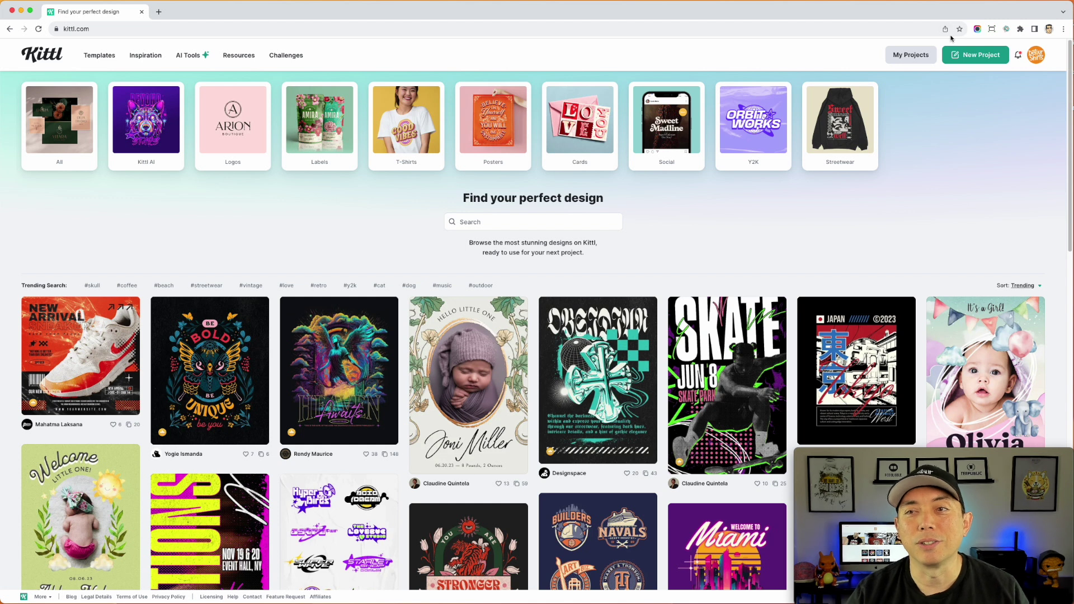
{"action": "left_click", "coordinate": [972, 55]}
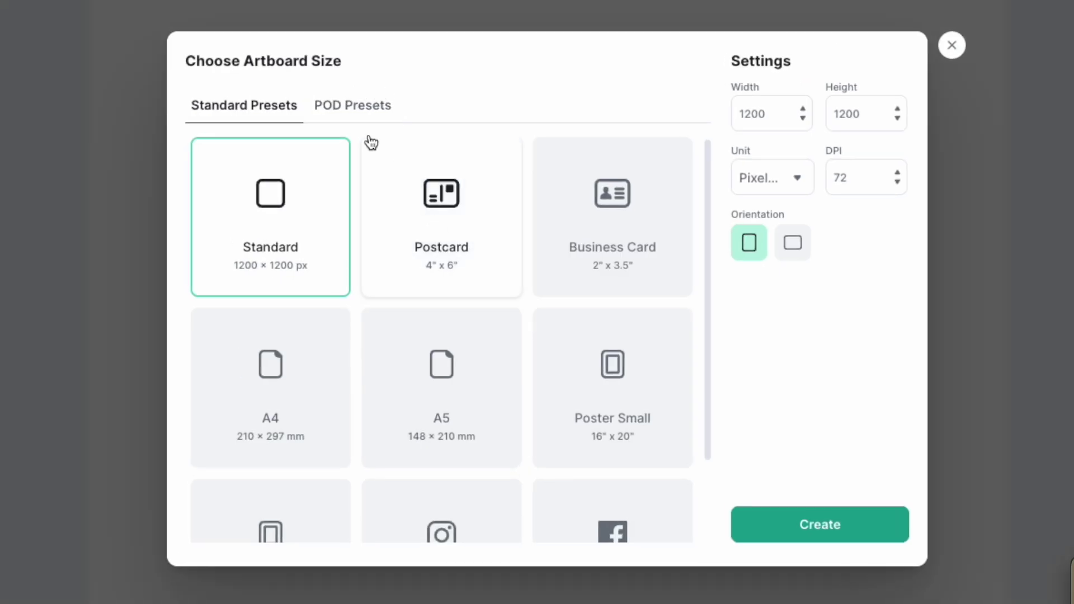
{"action": "left_click", "coordinate": [359, 109]}
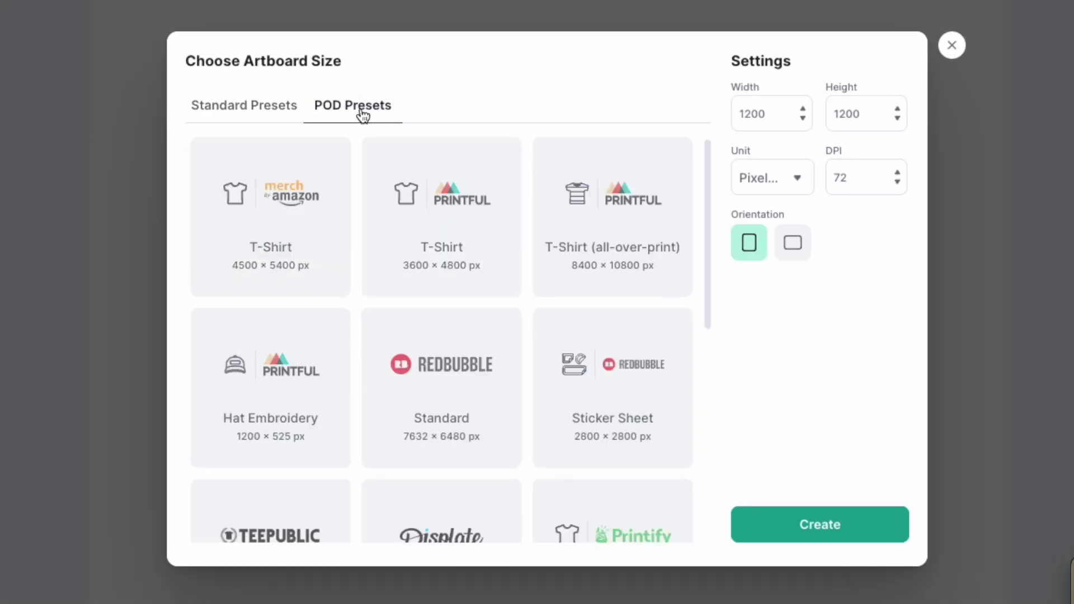
{"action": "left_click", "coordinate": [302, 231]}
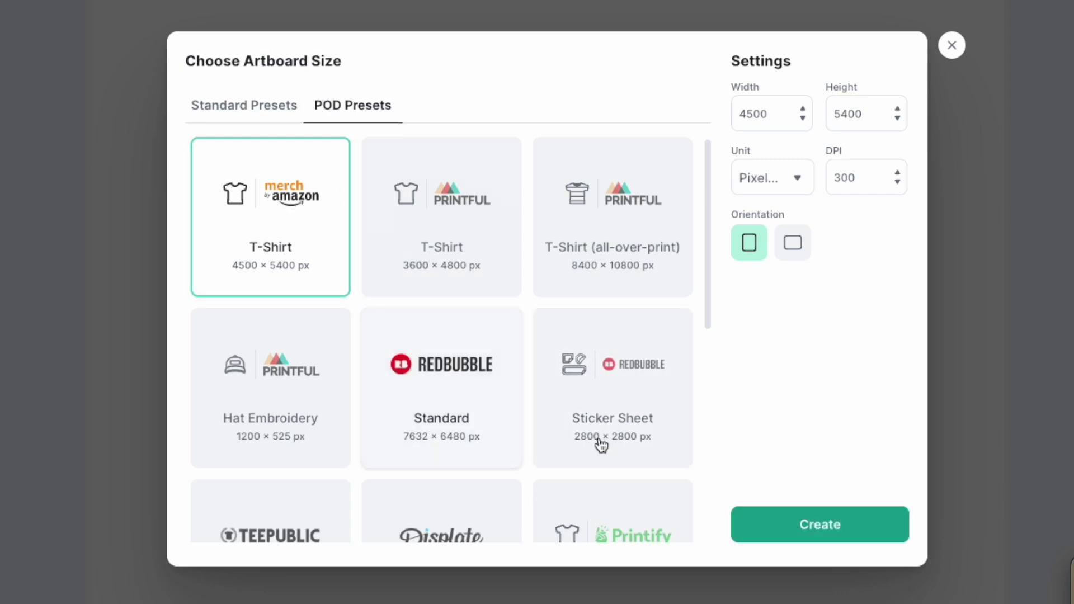
{"action": "left_click", "coordinate": [832, 526]}
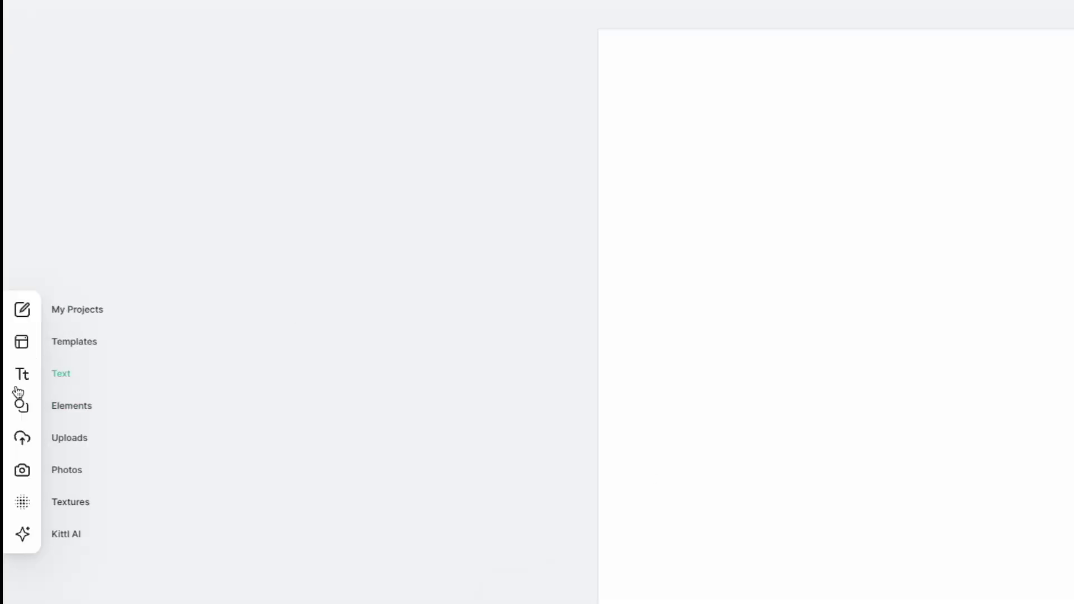
Step: Browse the Illustrations categories in the elements library to see which graphic collections are available
{"action": "left_click", "coordinate": [21, 404]}
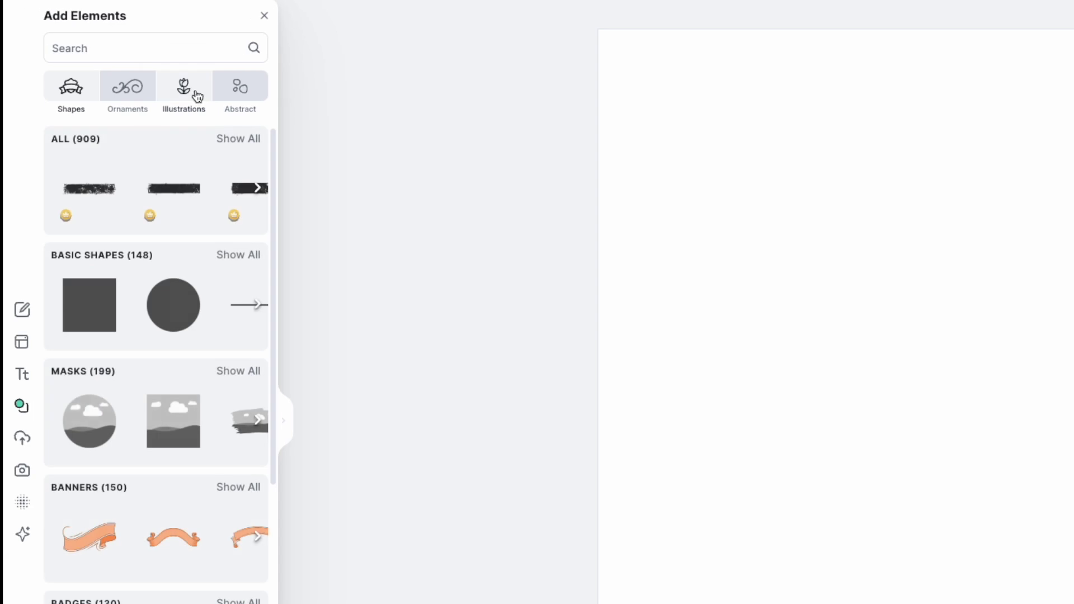
{"action": "left_click", "coordinate": [197, 96]}
{"action": "scroll", "coordinate": [206, 316], "scroll_direction": "down", "scroll_amount": 1}
{"action": "scroll", "coordinate": [206, 316], "scroll_direction": "down", "scroll_amount": 6}
{"action": "scroll", "coordinate": [205, 380], "scroll_direction": "down", "scroll_amount": 5}
{"action": "scroll", "coordinate": [205, 381], "scroll_direction": "down", "scroll_amount": 2}
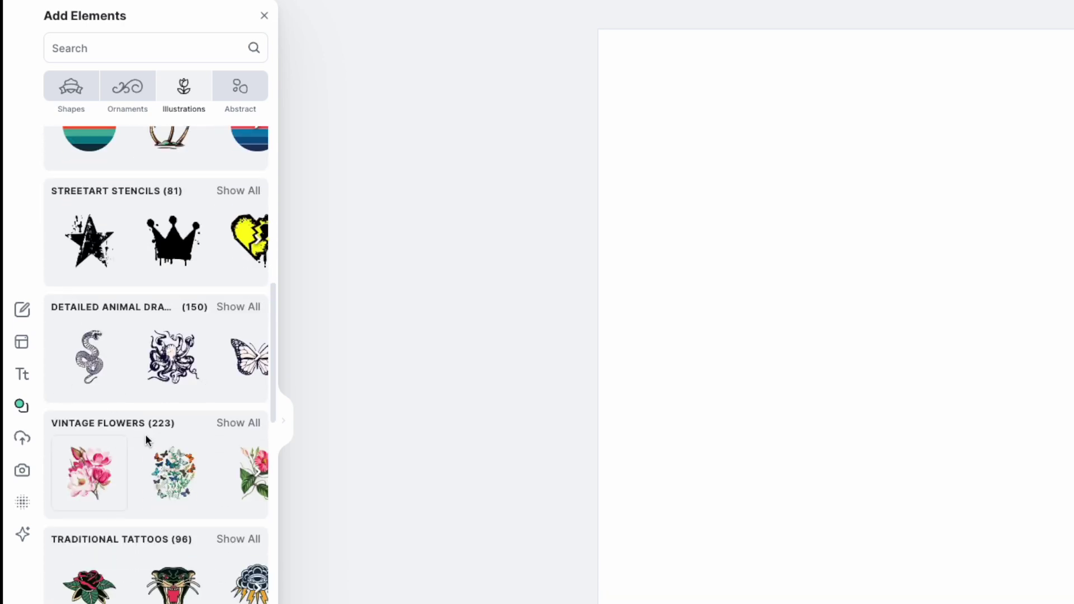
{"action": "scroll", "coordinate": [119, 443], "scroll_direction": "down", "scroll_amount": 5}
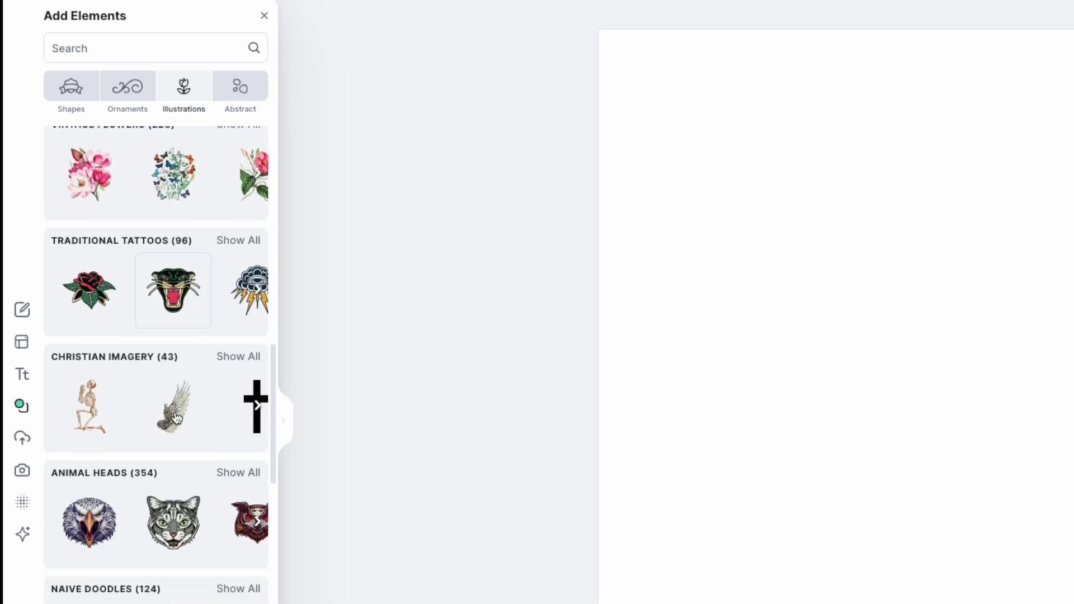
{"action": "scroll", "coordinate": [125, 378], "scroll_direction": "down", "scroll_amount": 3}
{"action": "scroll", "coordinate": [153, 354], "scroll_direction": "down", "scroll_amount": 5}
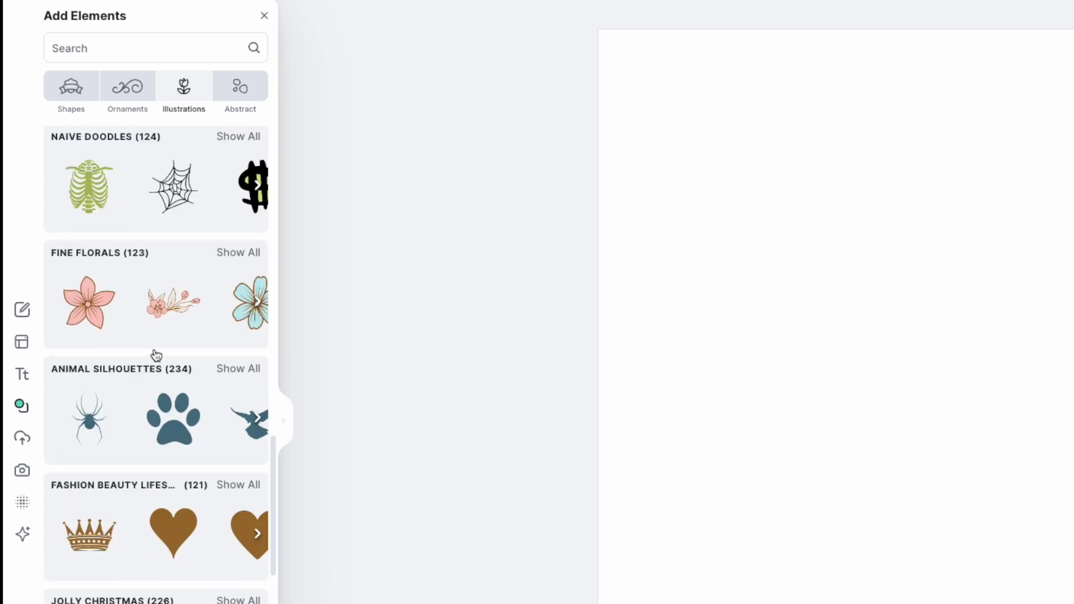
{"action": "scroll", "coordinate": [131, 316], "scroll_direction": "down", "scroll_amount": 3}
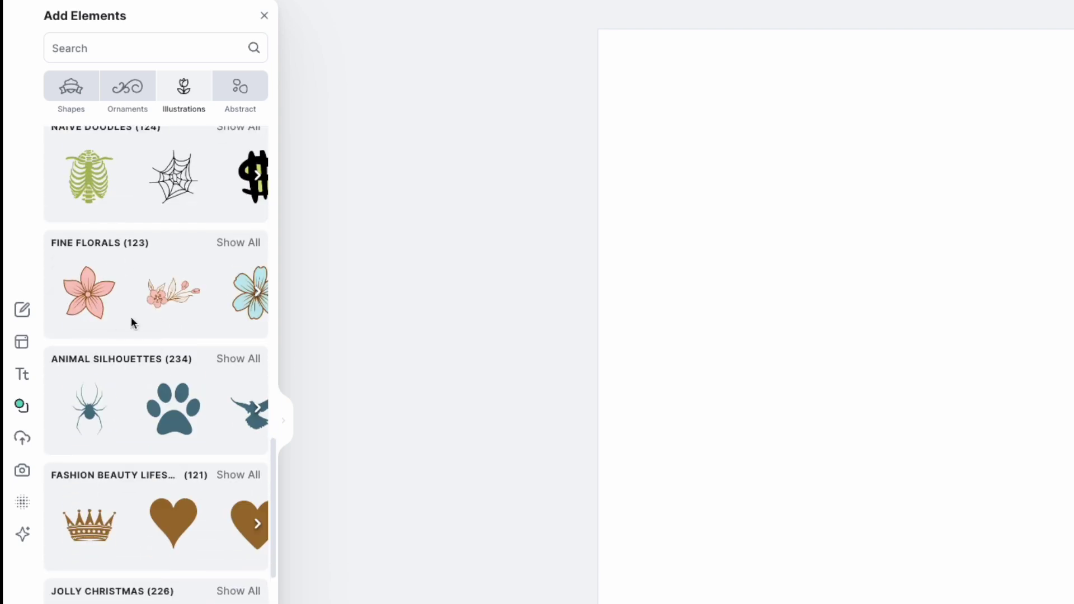
{"action": "scroll", "coordinate": [131, 316], "scroll_direction": "down", "scroll_amount": 3}
{"action": "scroll", "coordinate": [219, 350], "scroll_direction": "down", "scroll_amount": 4}
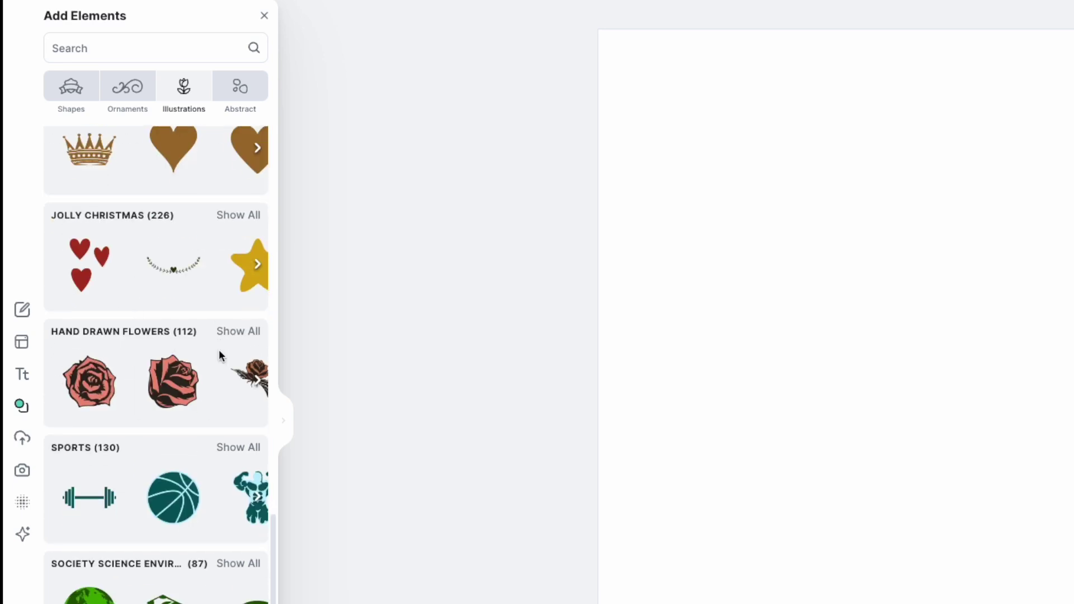
{"action": "scroll", "coordinate": [219, 350], "scroll_direction": "down", "scroll_amount": 10}
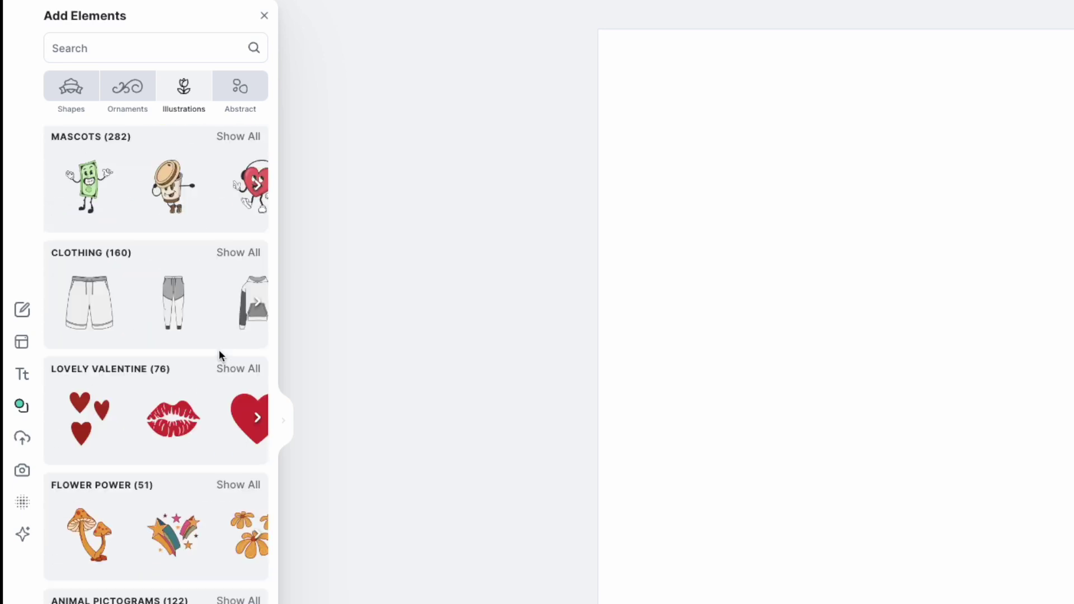
{"action": "scroll", "coordinate": [219, 350], "scroll_direction": "down", "scroll_amount": 2}
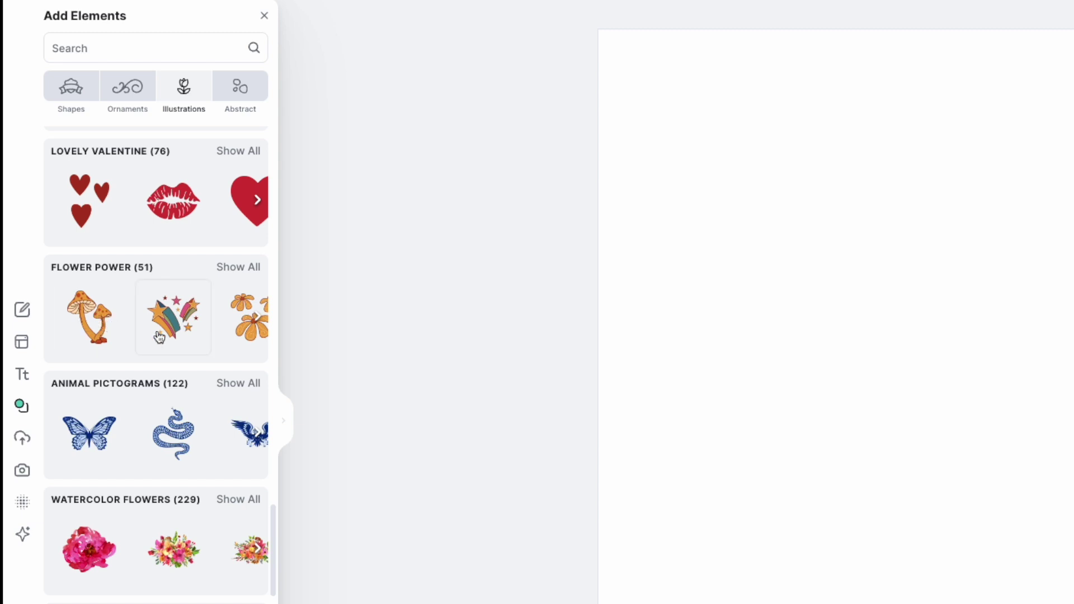
{"action": "scroll", "coordinate": [160, 336], "scroll_direction": "down", "scroll_amount": 4}
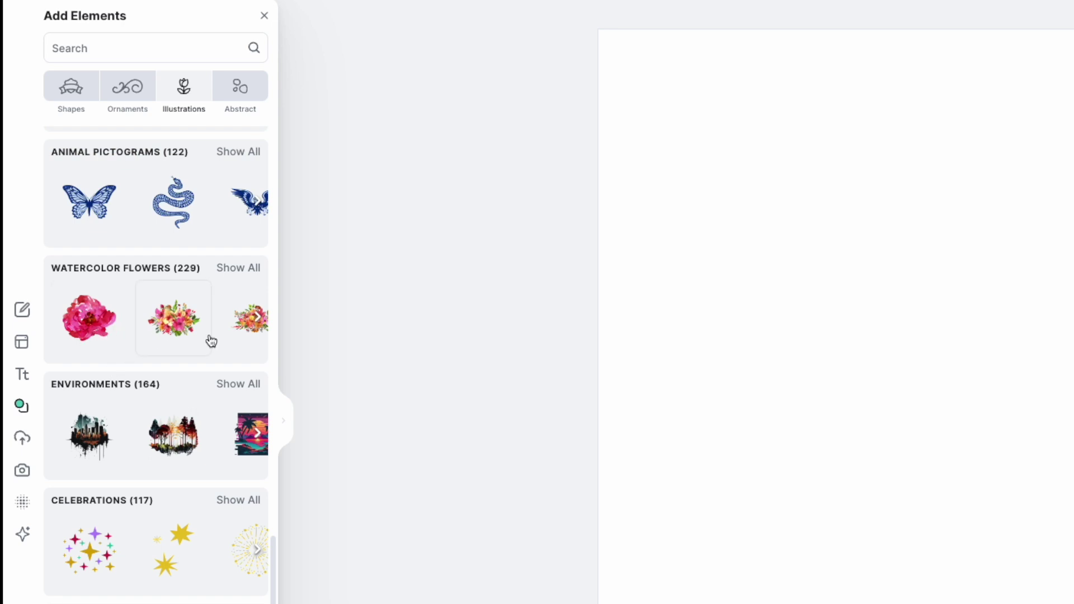
{"action": "scroll", "coordinate": [210, 340], "scroll_direction": "down", "scroll_amount": 6}
{"action": "scroll", "coordinate": [211, 341], "scroll_direction": "down", "scroll_amount": 15}
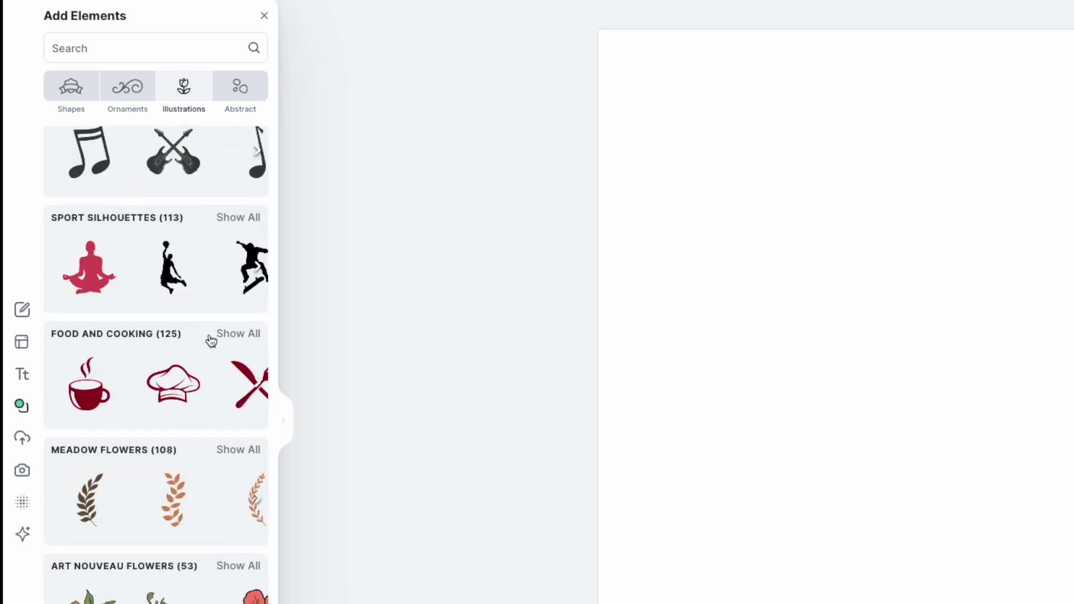
{"action": "scroll", "coordinate": [211, 341], "scroll_direction": "down", "scroll_amount": 9}
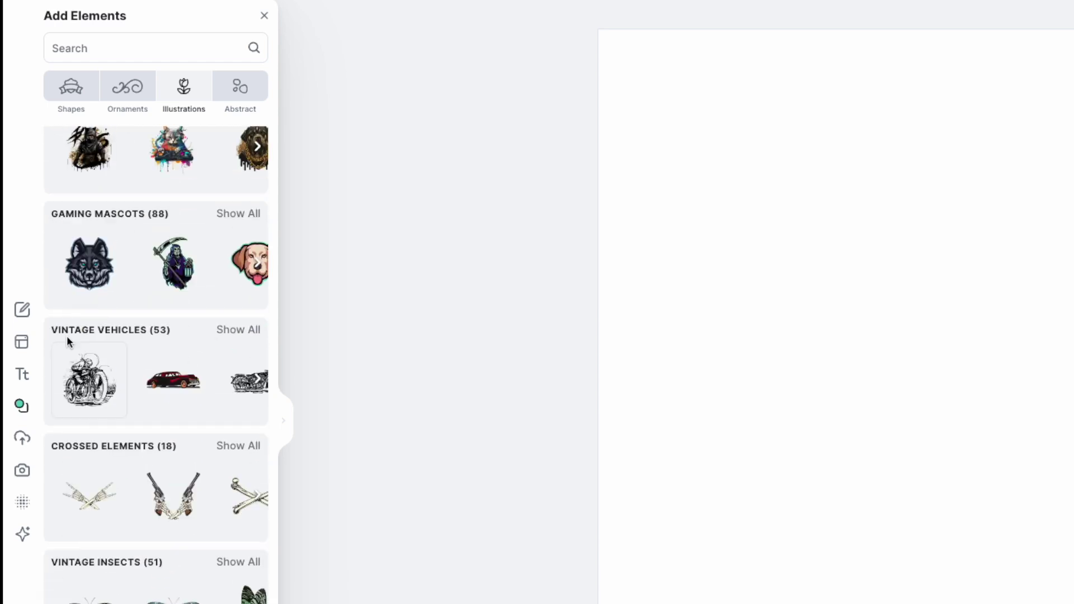
{"action": "scroll", "coordinate": [155, 338], "scroll_direction": "down", "scroll_amount": 2}
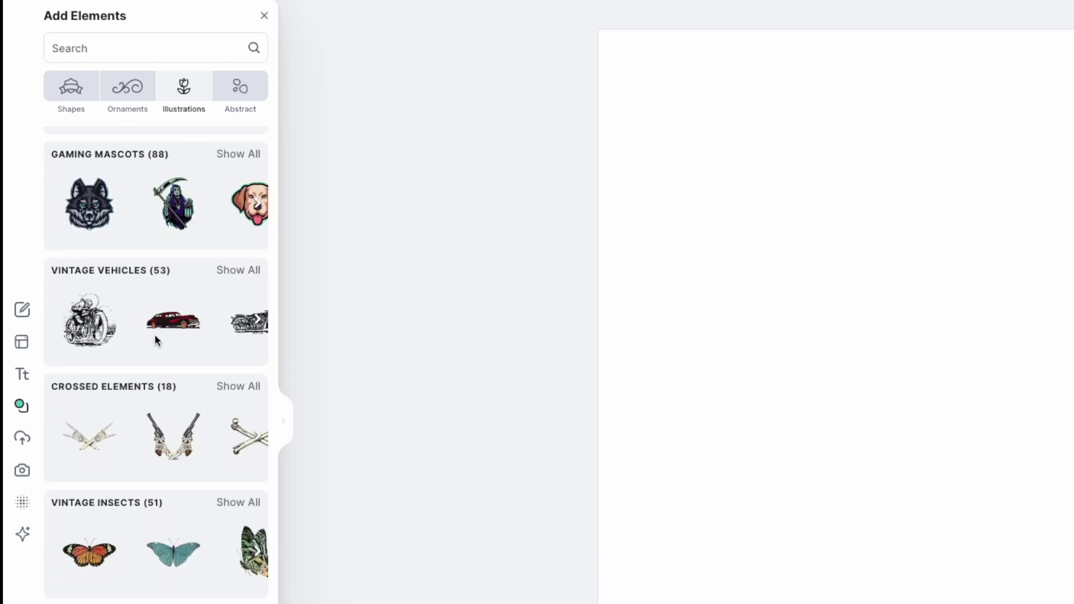
{"action": "scroll", "coordinate": [155, 340], "scroll_direction": "down", "scroll_amount": 1}
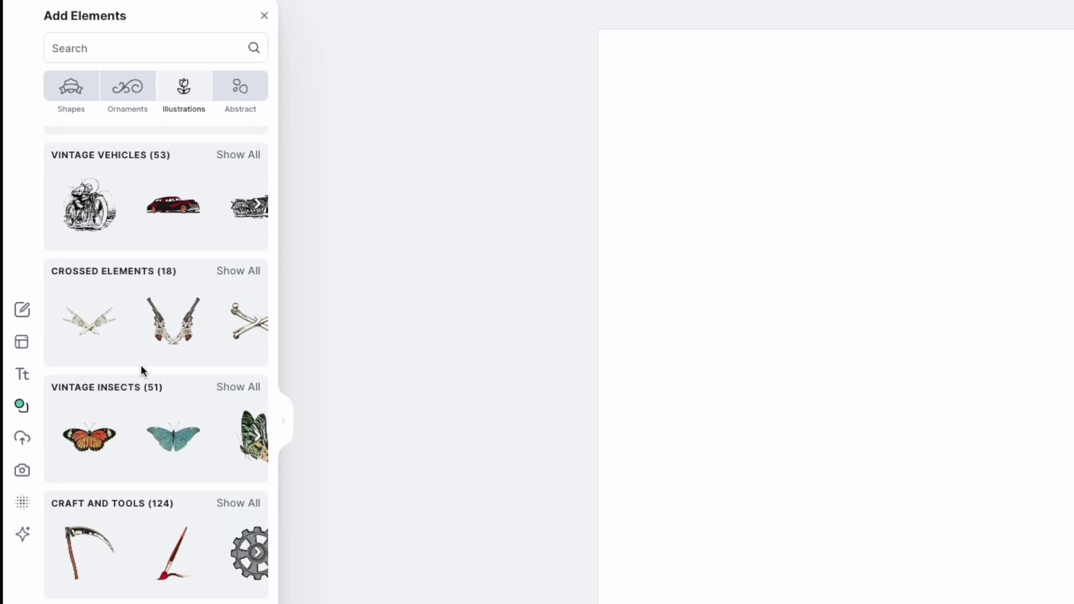
{"action": "scroll", "coordinate": [163, 436], "scroll_direction": "down", "scroll_amount": 2}
{"action": "scroll", "coordinate": [158, 468], "scroll_direction": "down", "scroll_amount": 2}
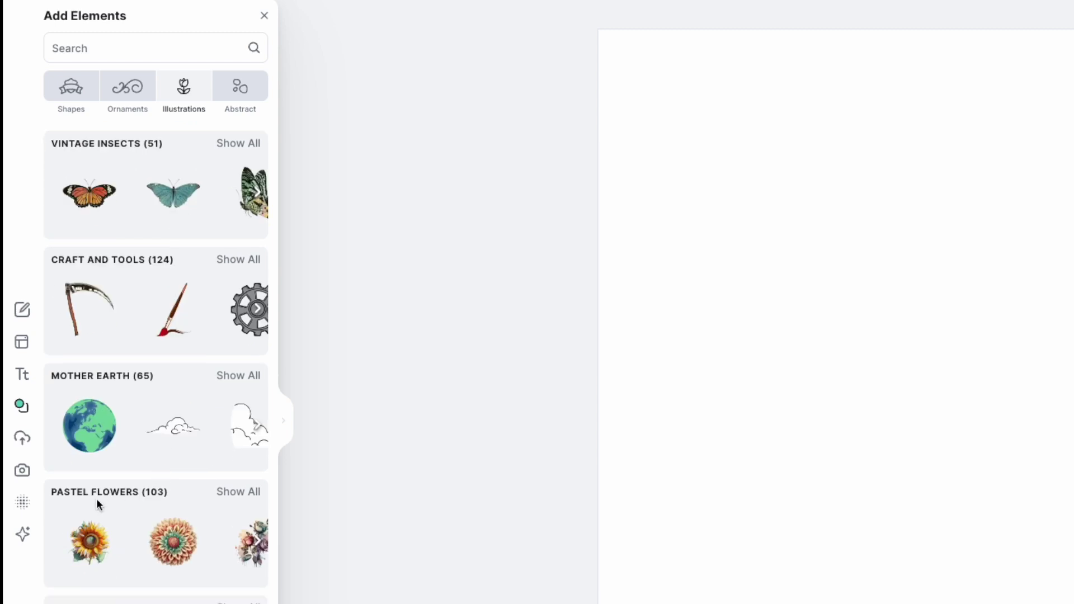
{"action": "scroll", "coordinate": [182, 490], "scroll_direction": "down", "scroll_amount": 3}
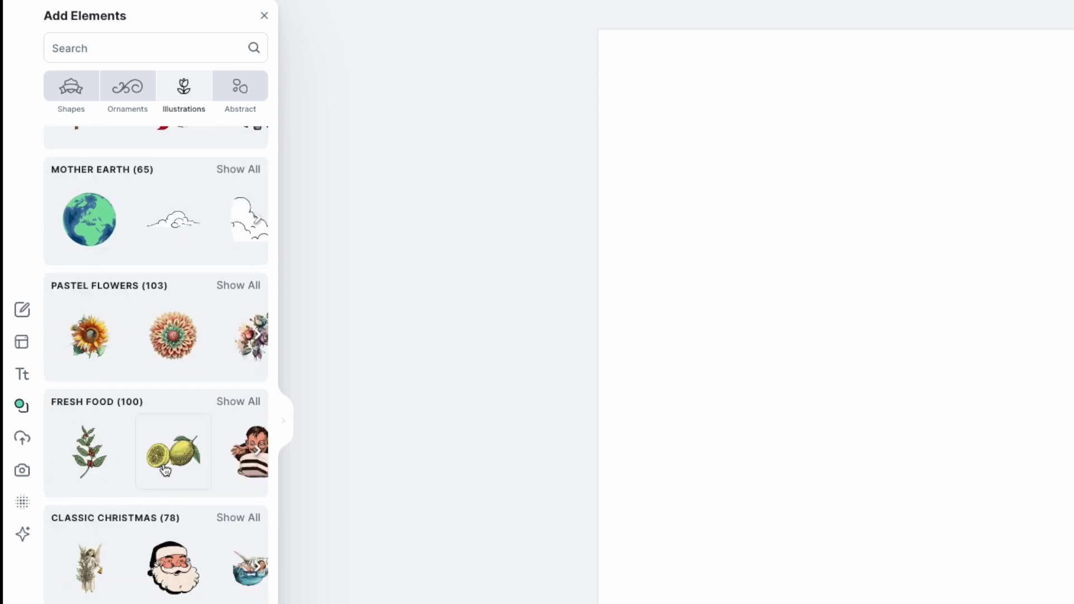
{"action": "scroll", "coordinate": [166, 470], "scroll_direction": "down", "scroll_amount": 10}
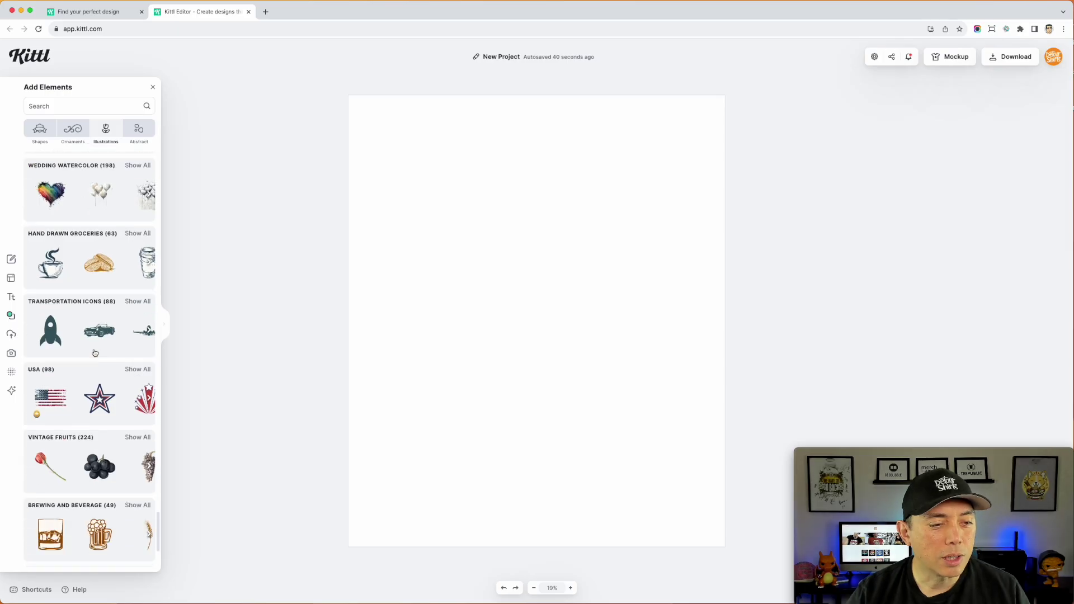
{"action": "scroll", "coordinate": [95, 352], "scroll_direction": "down", "scroll_amount": 2}
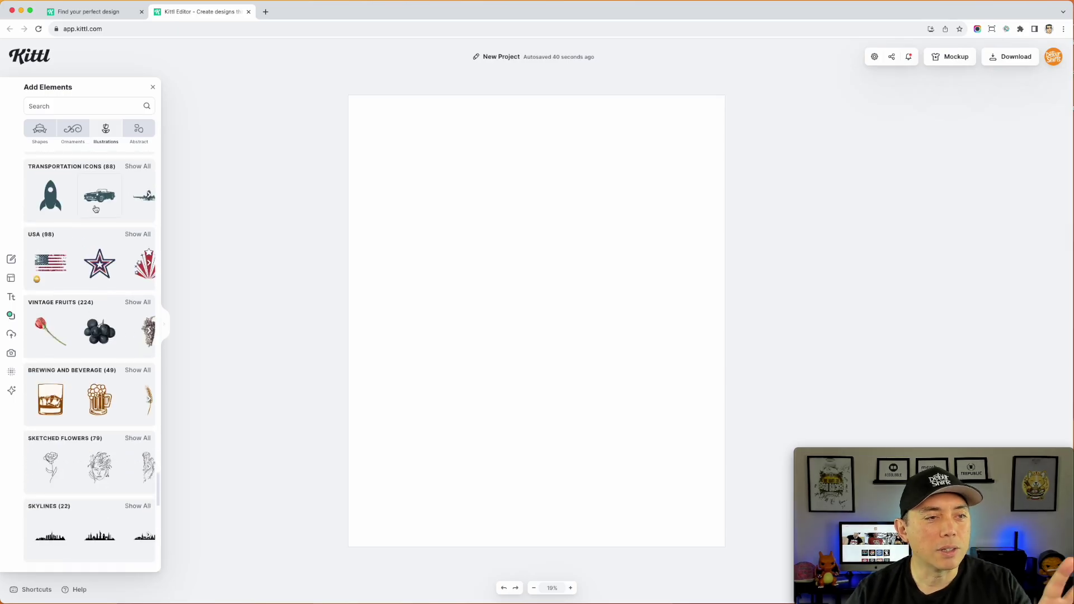
{"action": "scroll", "coordinate": [98, 281], "scroll_direction": "down", "scroll_amount": 2}
{"action": "scroll", "coordinate": [98, 281], "scroll_direction": "down", "scroll_amount": 8}
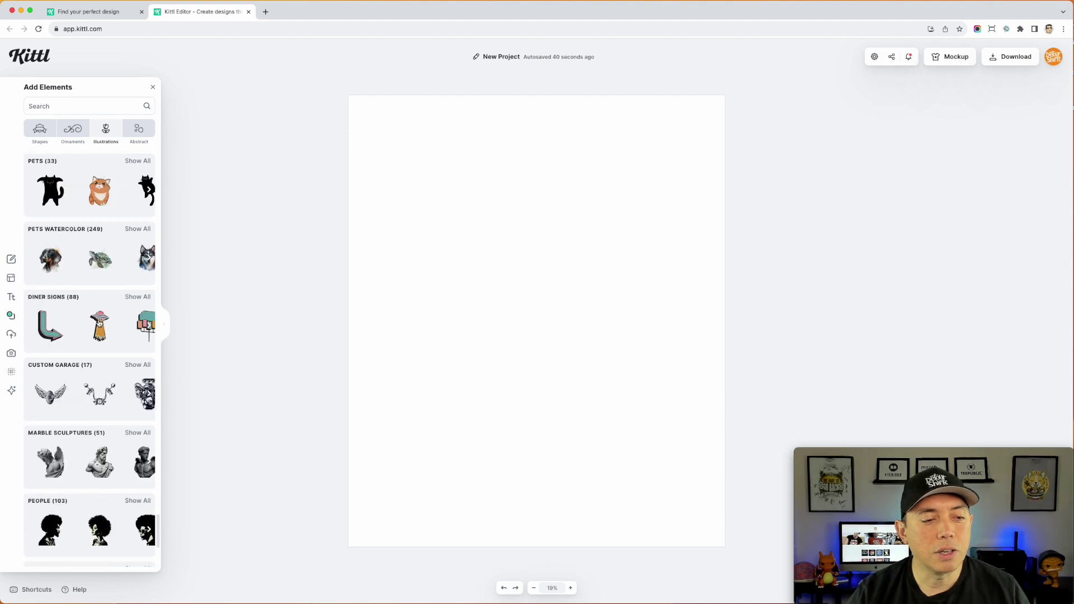
{"action": "scroll", "coordinate": [99, 323], "scroll_direction": "down", "scroll_amount": 3}
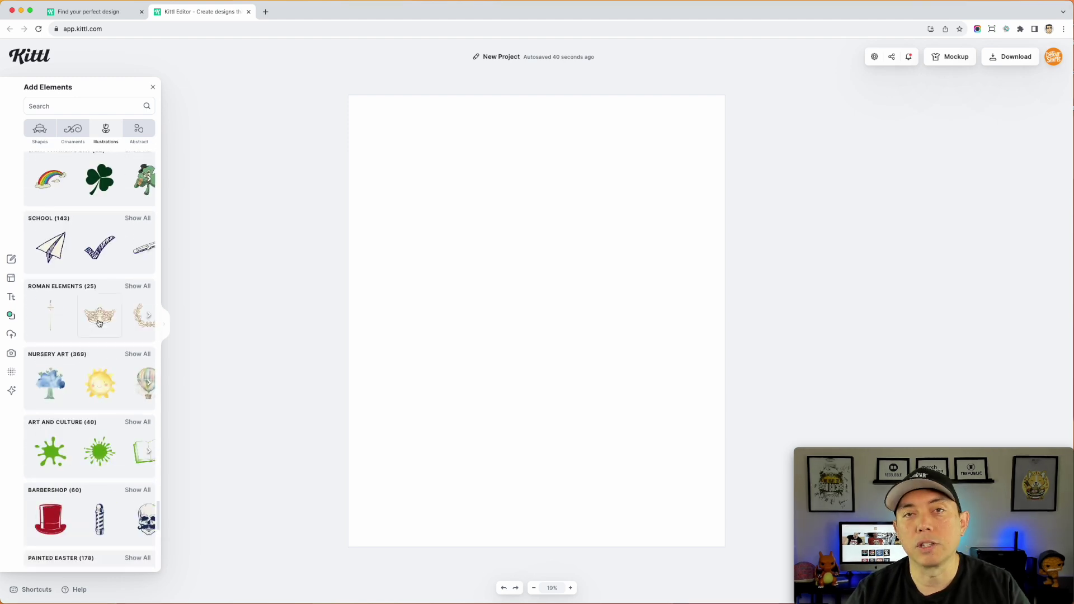
{"action": "scroll", "coordinate": [99, 324], "scroll_direction": "down", "scroll_amount": 1}
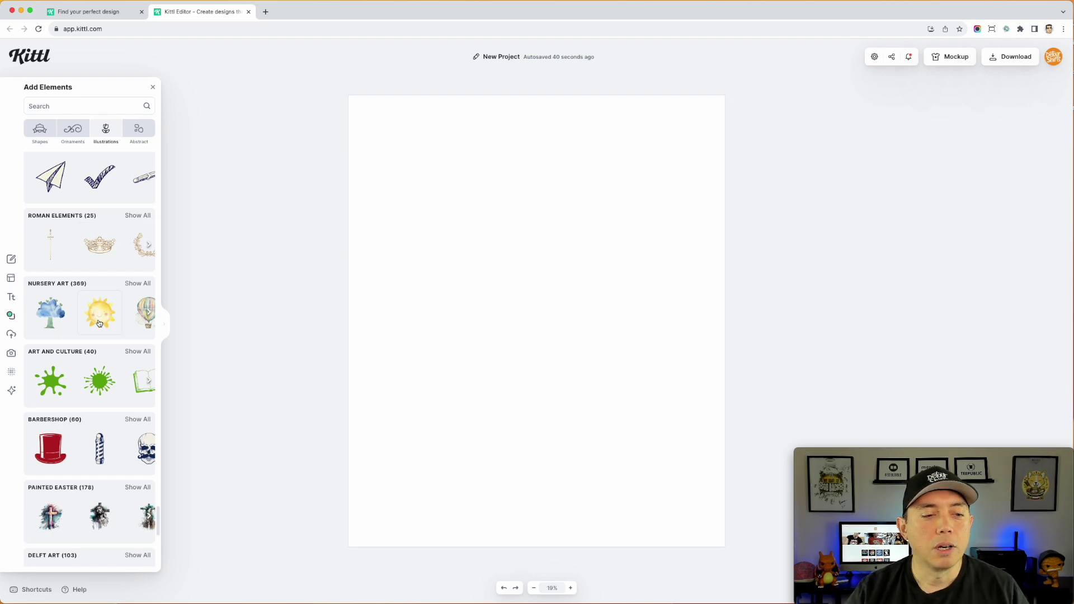
Step: Return to the Vintage Insects category of the Illustrations and show all of its graphics
{"action": "scroll", "coordinate": [99, 324], "scroll_direction": "up", "scroll_amount": 10}
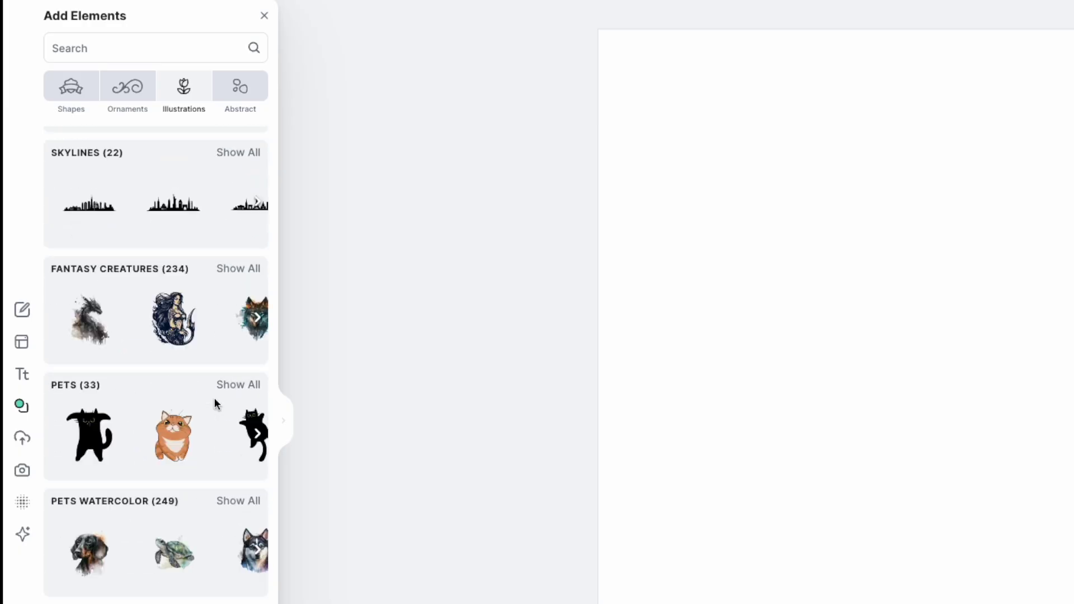
{"action": "scroll", "coordinate": [155, 380], "scroll_direction": "up", "scroll_amount": 10}
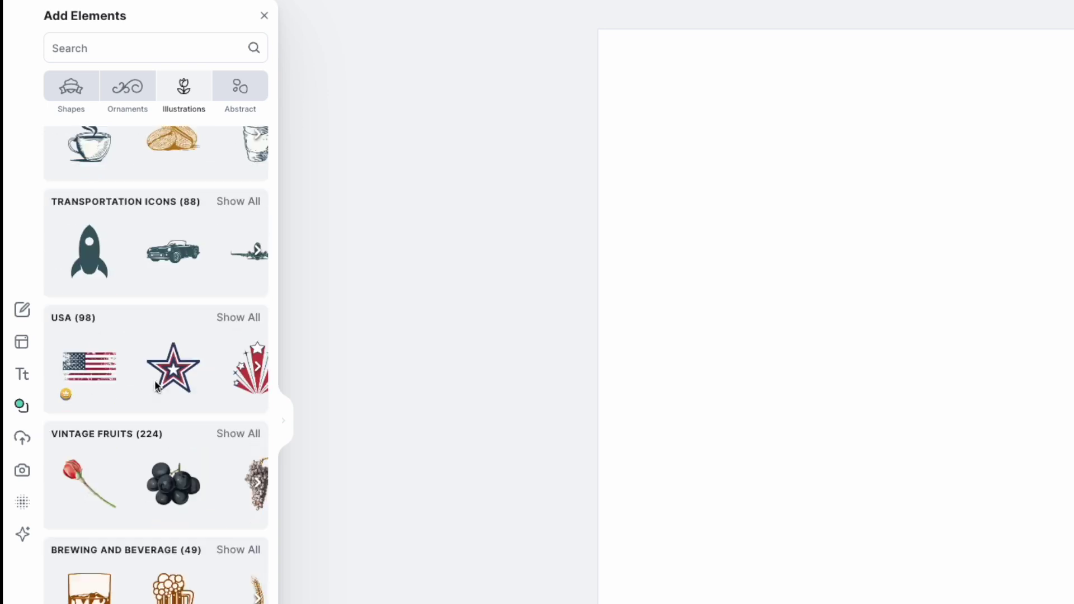
{"action": "scroll", "coordinate": [155, 380], "scroll_direction": "up", "scroll_amount": 12}
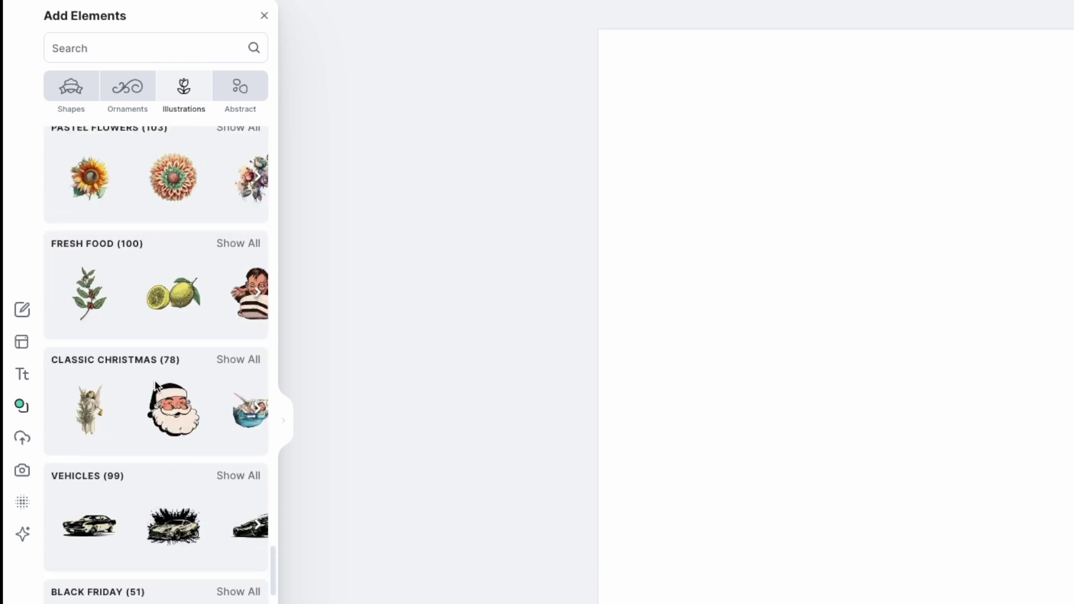
{"action": "scroll", "coordinate": [155, 380], "scroll_direction": "up", "scroll_amount": 6}
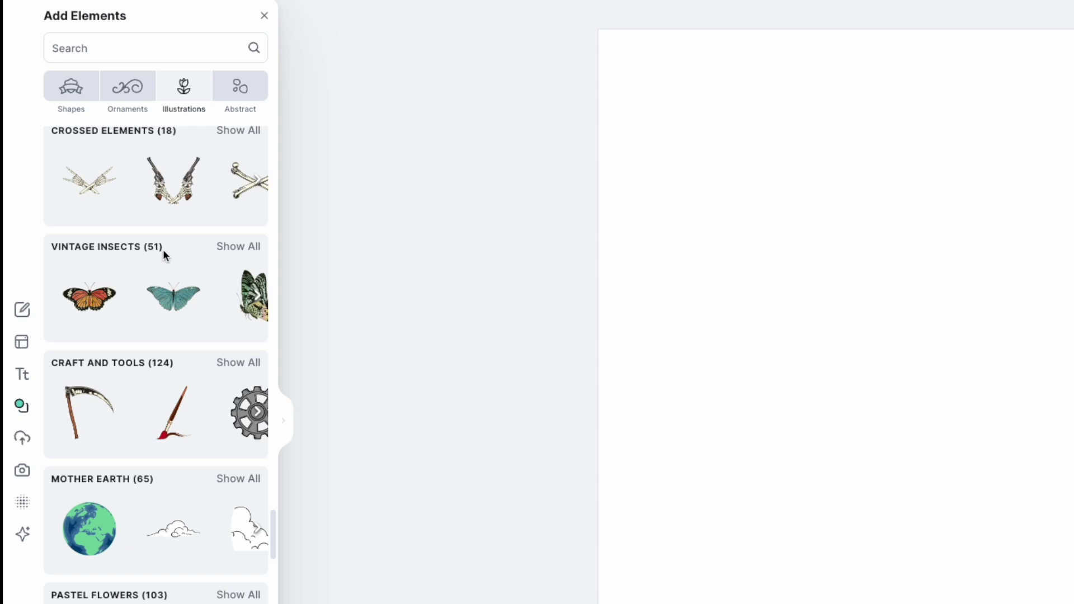
{"action": "left_click", "coordinate": [226, 250]}
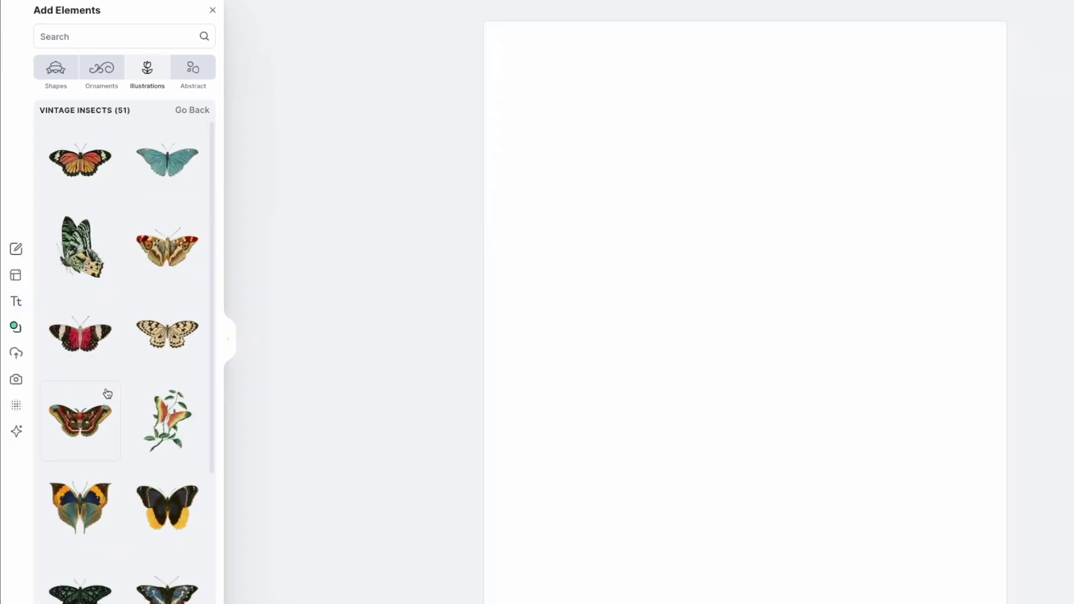
Step: Add the orange-and-black butterfly and the brown butterfly with red wing tips side by side in the artboard's upper part
{"action": "left_click", "coordinate": [80, 163]}
{"action": "left_click_drag", "start_coordinate": [744, 333], "coordinate": [613, 147]}
{"action": "left_click", "coordinate": [175, 258]}
{"action": "left_click_drag", "start_coordinate": [771, 322], "coordinate": [822, 143]}
Step: Add the crimson-and-black and the cream speckled butterflies as a second row, and scale the cream one down slightly
{"action": "left_click", "coordinate": [68, 353]}
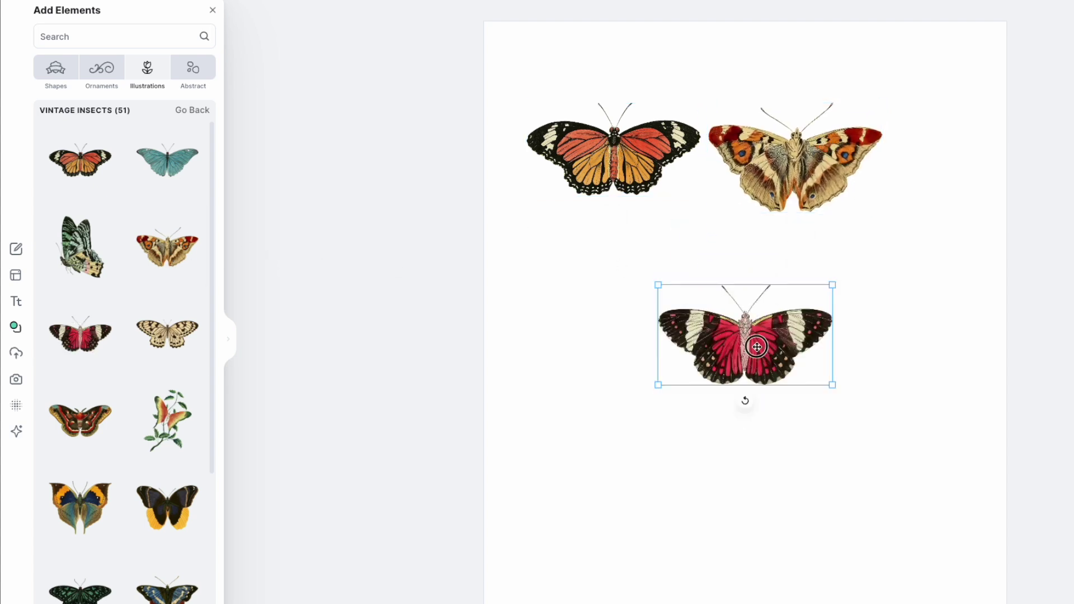
{"action": "left_click_drag", "start_coordinate": [754, 347], "coordinate": [627, 253]}
{"action": "left_click", "coordinate": [175, 339]}
{"action": "left_click_drag", "start_coordinate": [759, 338], "coordinate": [816, 259]}
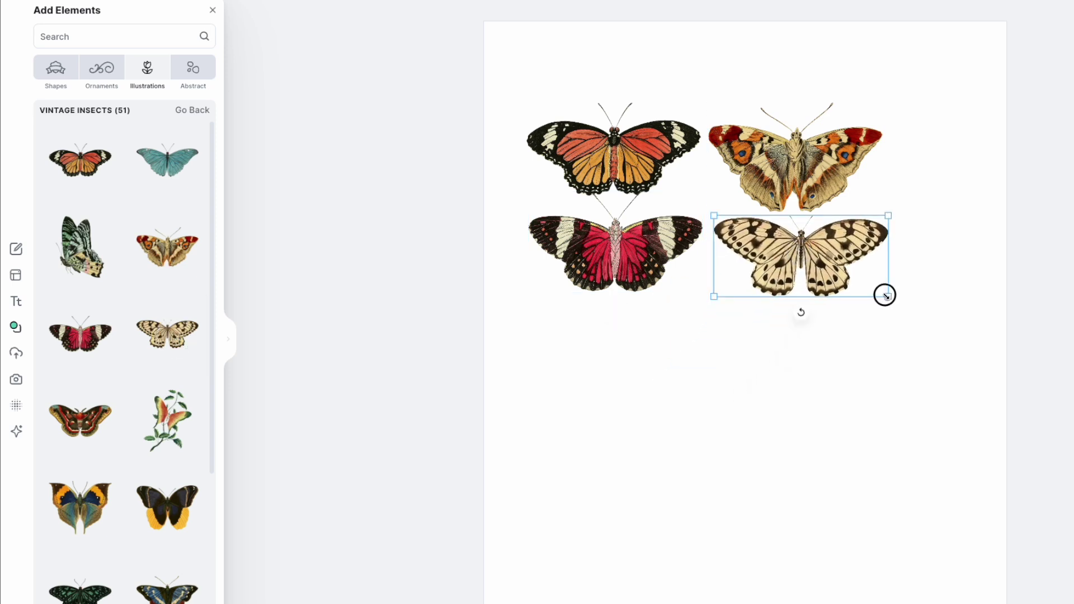
{"action": "left_click_drag", "start_coordinate": [886, 295], "coordinate": [865, 289]}
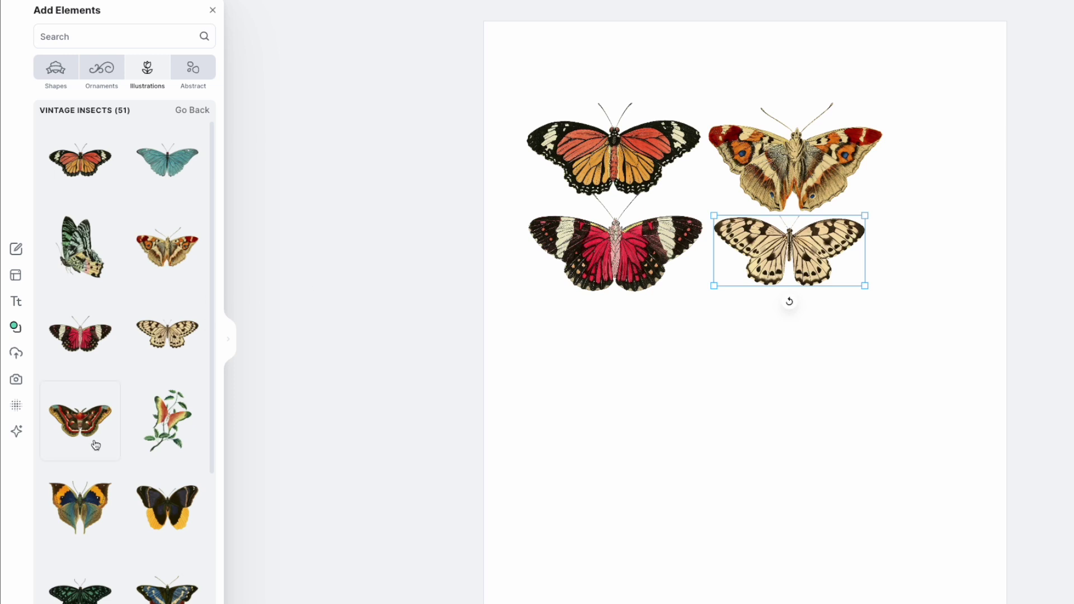
Step: Add the black butterfly with yellow lower wings and the blue-and-red butterfly side by side as a third row
{"action": "left_click", "coordinate": [175, 507]}
{"action": "left_click_drag", "start_coordinate": [767, 342], "coordinate": [645, 377]}
{"action": "scroll", "coordinate": [88, 456], "scroll_direction": "down", "scroll_amount": 1}
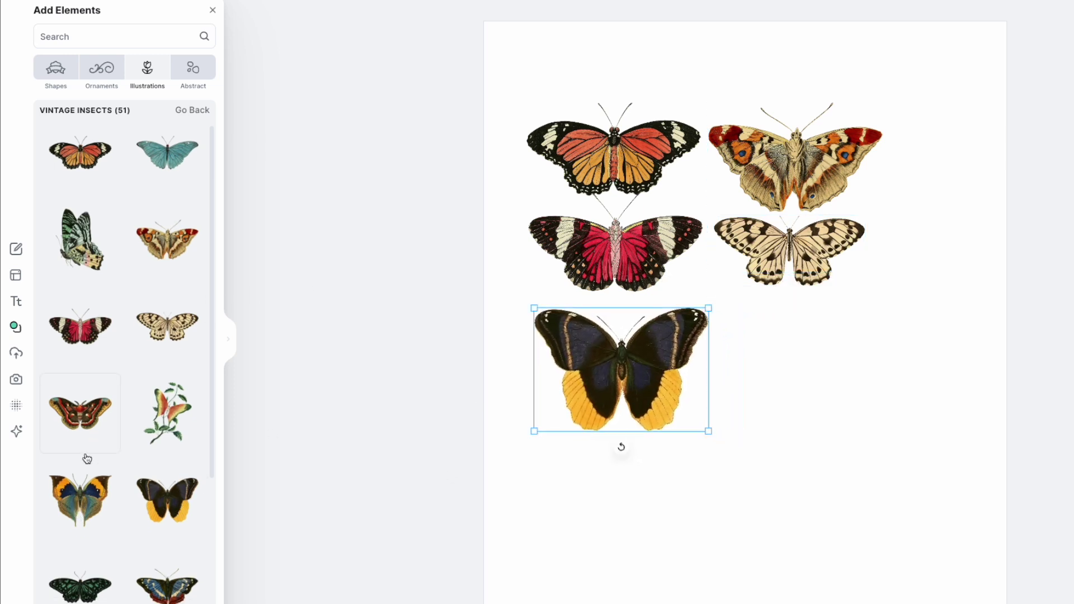
{"action": "left_click", "coordinate": [180, 540]}
{"action": "left_click_drag", "start_coordinate": [783, 339], "coordinate": [833, 335]}
Step: Add the pale green butterfly, scale it down, and place it at the right end of the first row
{"action": "left_click", "coordinate": [80, 599]}
{"action": "left_click_drag", "start_coordinate": [742, 346], "coordinate": [918, 173]}
{"action": "left_click_drag", "start_coordinate": [1003, 245], "coordinate": [959, 209]}
{"action": "left_click_drag", "start_coordinate": [856, 170], "coordinate": [883, 157]}
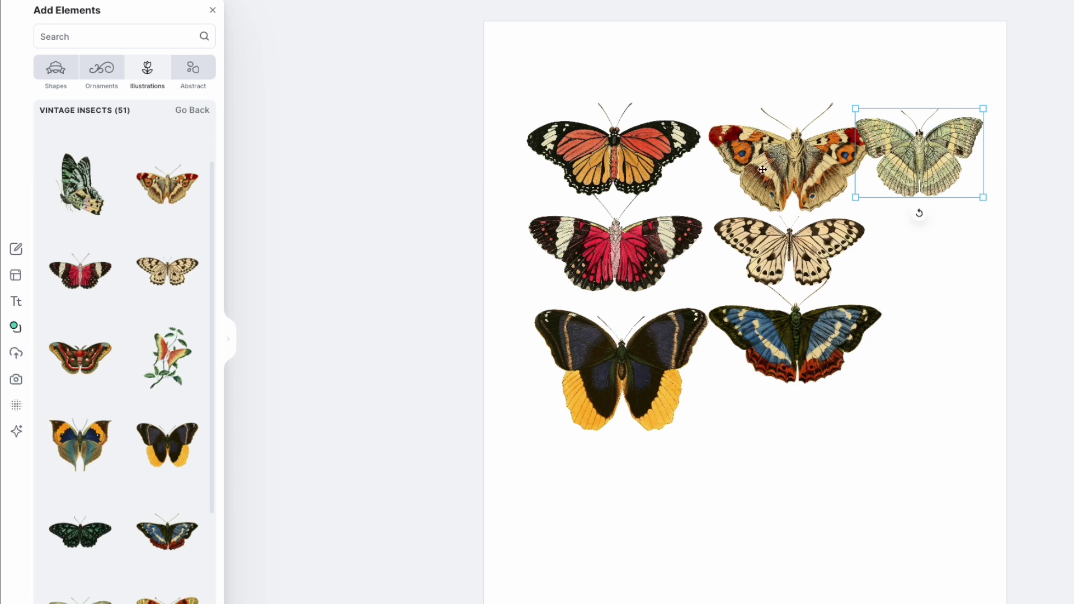
Step: Nudge the blue-and-red butterfly slightly down and right, and delete the black butterfly with yellow lower wings
{"action": "scroll", "coordinate": [98, 507], "scroll_direction": "down", "scroll_amount": 1}
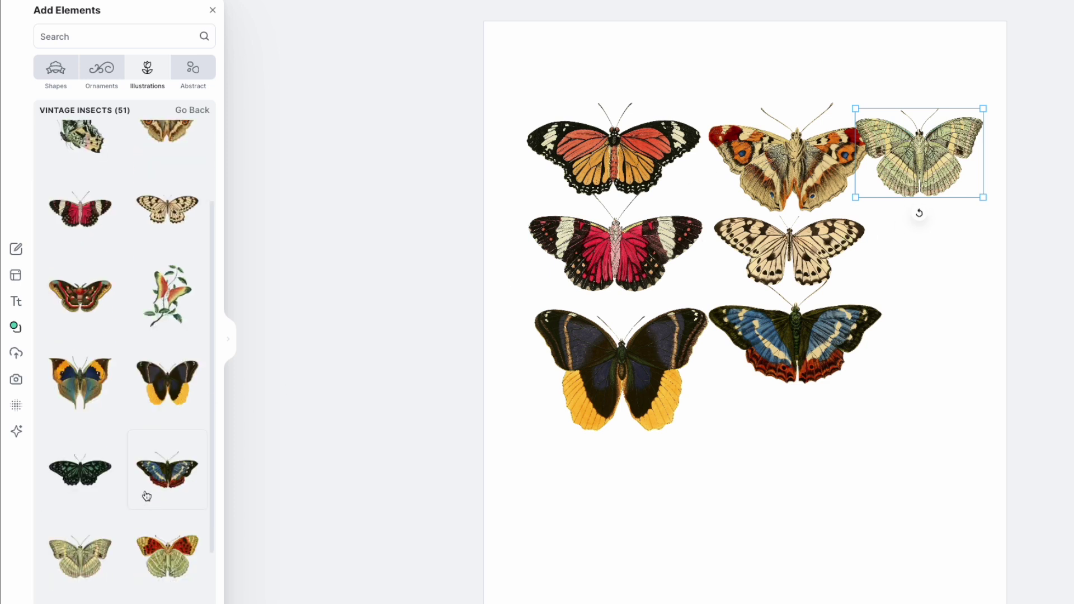
{"action": "scroll", "coordinate": [150, 544], "scroll_direction": "down", "scroll_amount": 1}
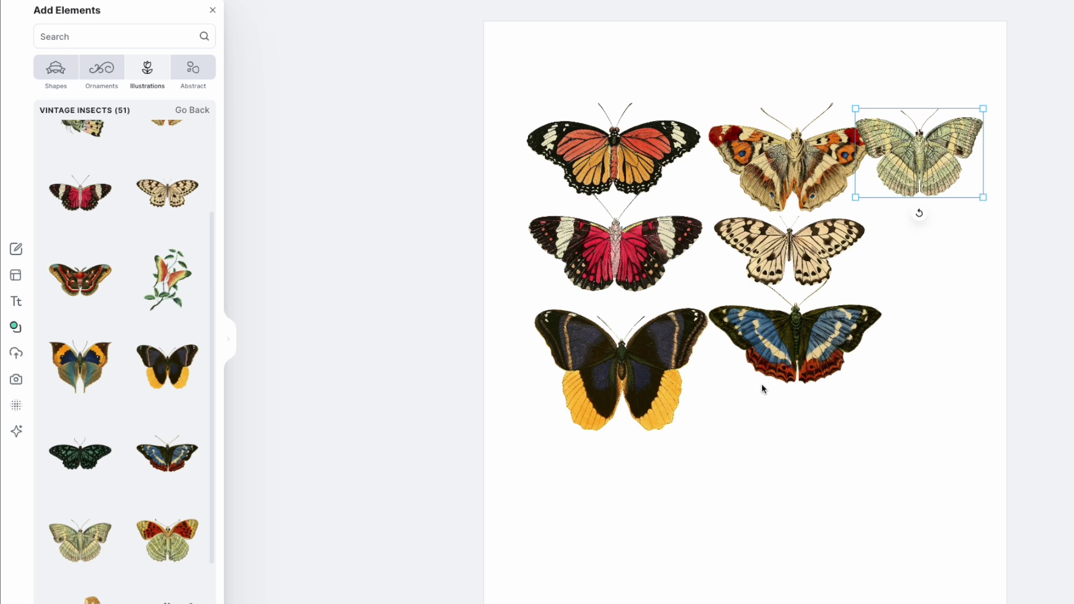
{"action": "left_click", "coordinate": [576, 382]}
{"action": "left_click_drag", "start_coordinate": [799, 358], "coordinate": [804, 362]}
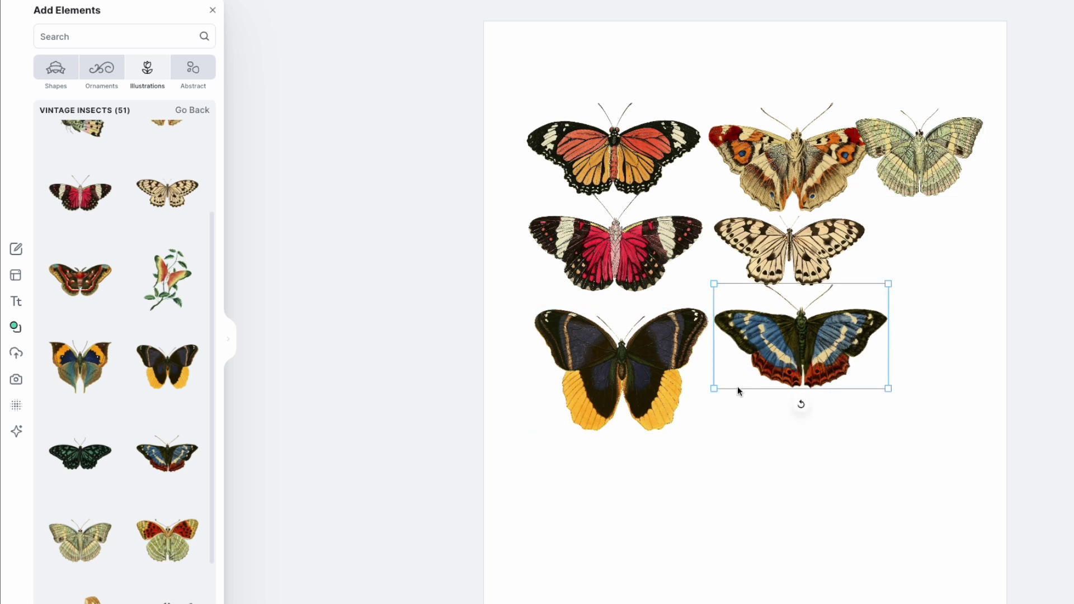
{"action": "left_click", "coordinate": [649, 394]}
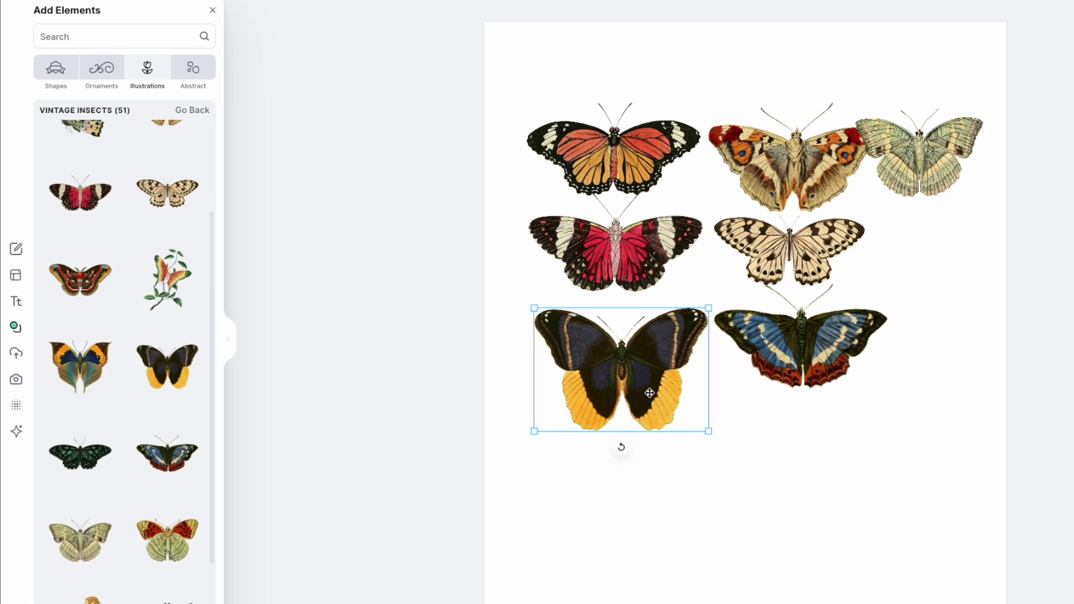
{"action": "key", "text": "Delete"}
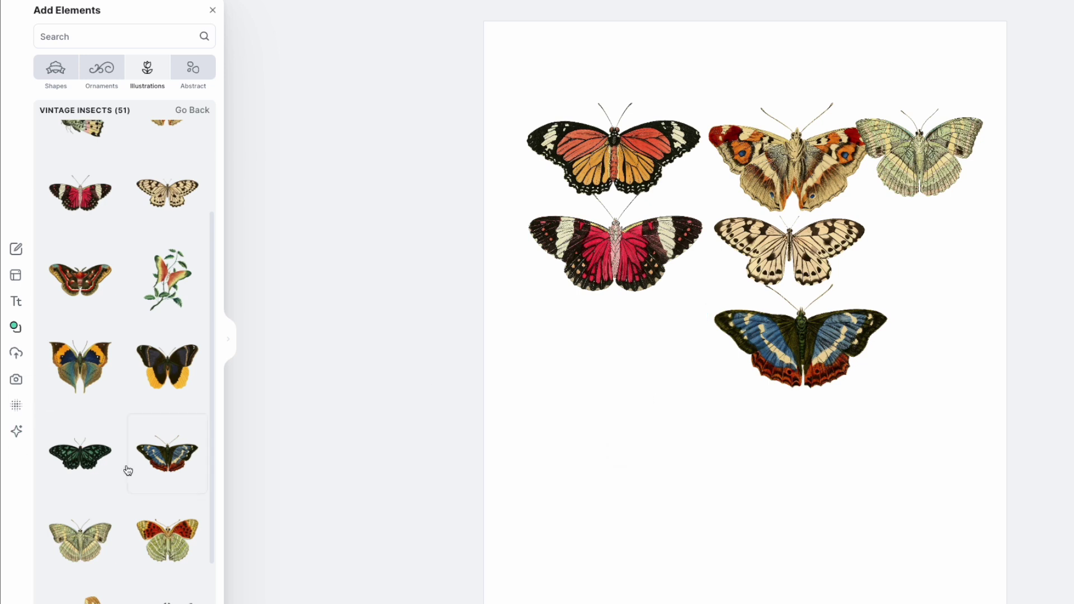
Step: Add the brown butterfly with cream bands at the start of the third row and the green-and-pink butterfly below the rows
{"action": "scroll", "coordinate": [126, 469], "scroll_direction": "down", "scroll_amount": 7}
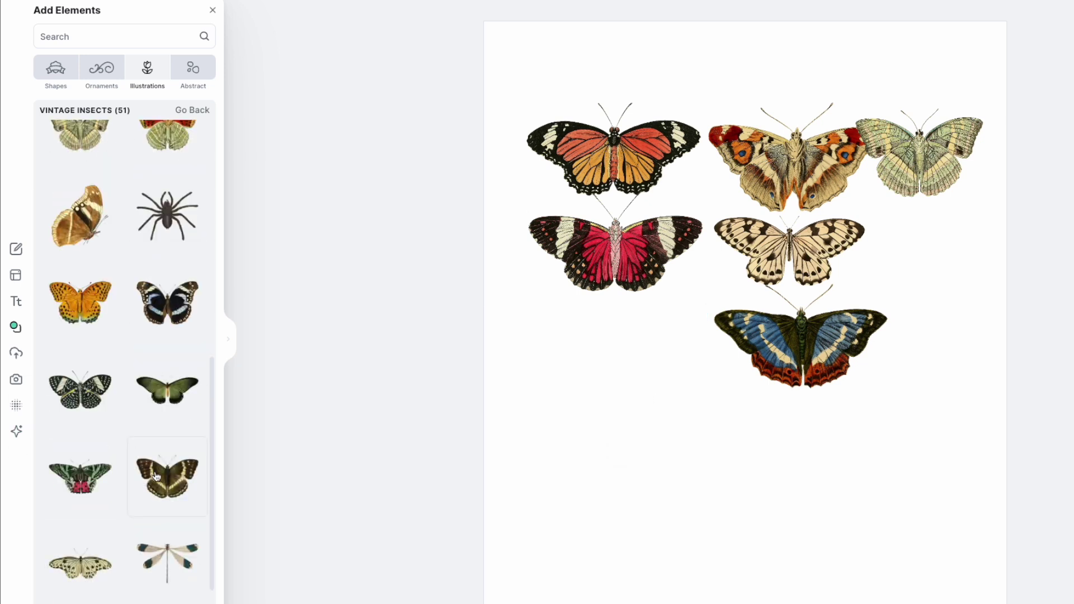
{"action": "left_click", "coordinate": [166, 487]}
{"action": "left_click_drag", "start_coordinate": [730, 358], "coordinate": [615, 353]}
{"action": "left_click", "coordinate": [766, 344]}
{"action": "left_click_drag", "start_coordinate": [765, 344], "coordinate": [767, 500]}
{"action": "left_click", "coordinate": [100, 481]}
Step: Move the blue-and-red butterfly up to the right end of the second row
{"action": "left_click_drag", "start_coordinate": [825, 379], "coordinate": [901, 281]}
{"action": "left_click", "coordinate": [993, 262]}
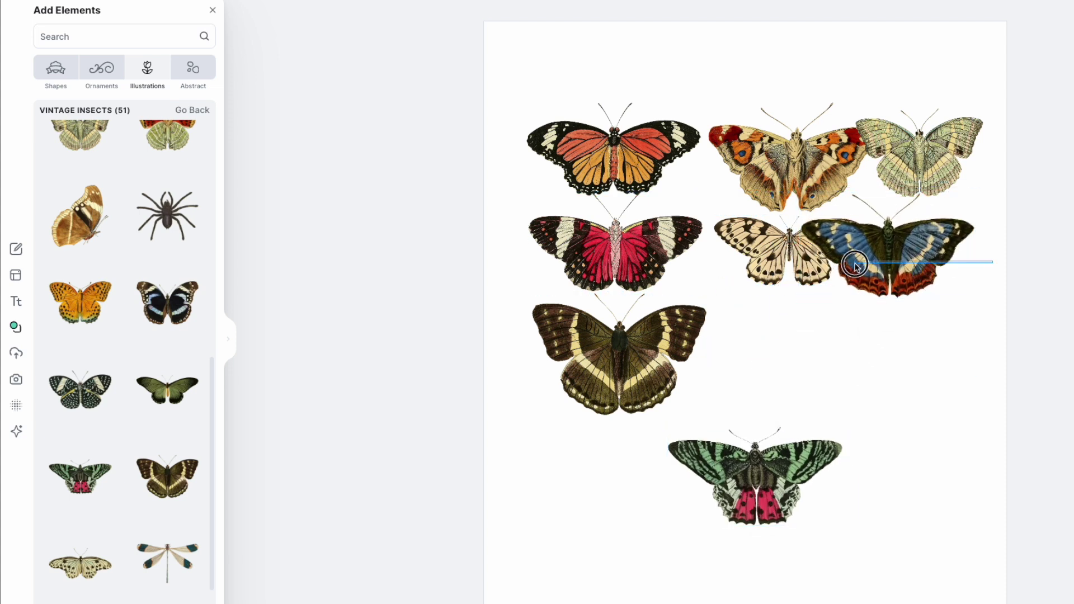
{"action": "left_click", "coordinate": [912, 242]}
{"action": "mouse_move", "coordinate": [912, 242]}
{"action": "left_mouse_down"}
{"action": "mouse_move", "coordinate": [666, 239]}
{"action": "mouse_move", "coordinate": [948, 245]}
{"action": "mouse_move", "coordinate": [929, 238]}
{"action": "left_mouse_up"}
Step: Move the green-and-pink butterfly up to the right end of the third row and enlarge it slightly
{"action": "left_click_drag", "start_coordinate": [760, 473], "coordinate": [794, 342]}
{"action": "left_click_drag", "start_coordinate": [885, 398], "coordinate": [894, 404]}
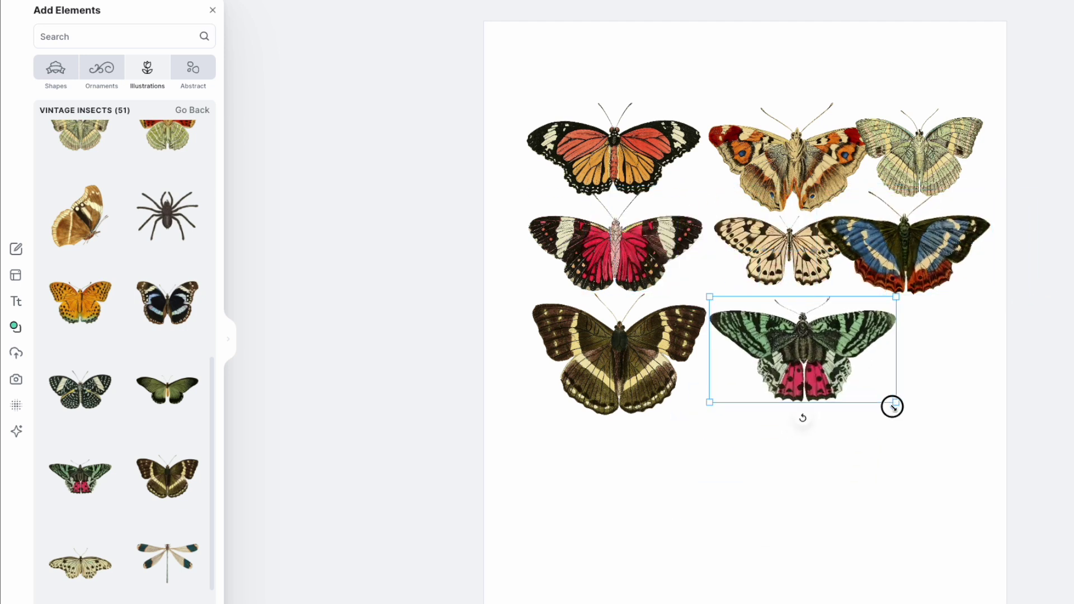
{"action": "left_click_drag", "start_coordinate": [817, 363], "coordinate": [889, 367]}
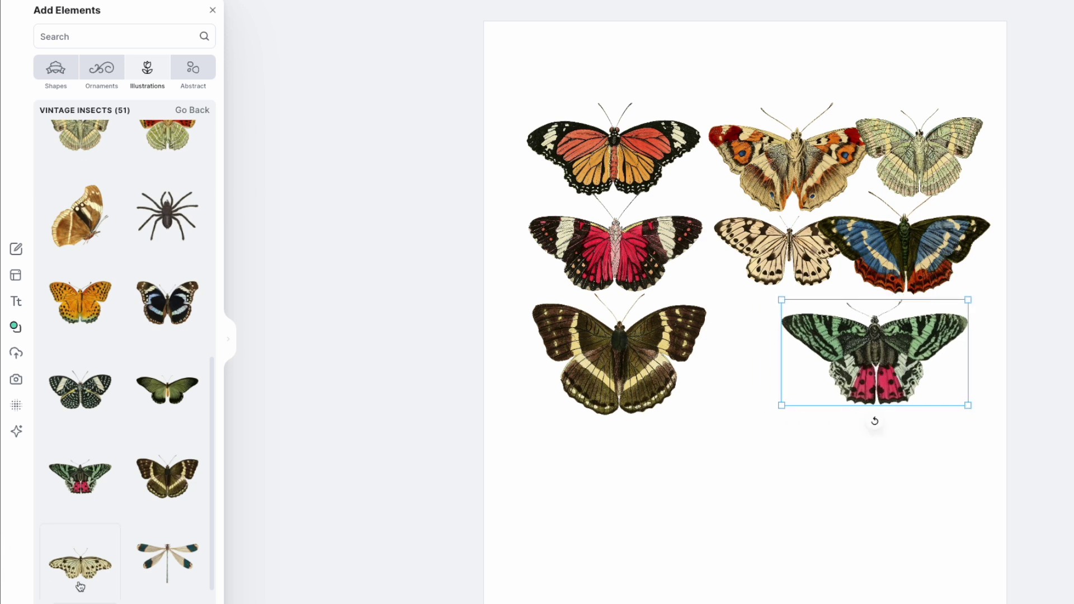
Step: Add the olive-brown butterfly to the middle of the third row and scale down the cream-banded brown butterfly beside it
{"action": "scroll", "coordinate": [119, 570], "scroll_direction": "down", "scroll_amount": 4}
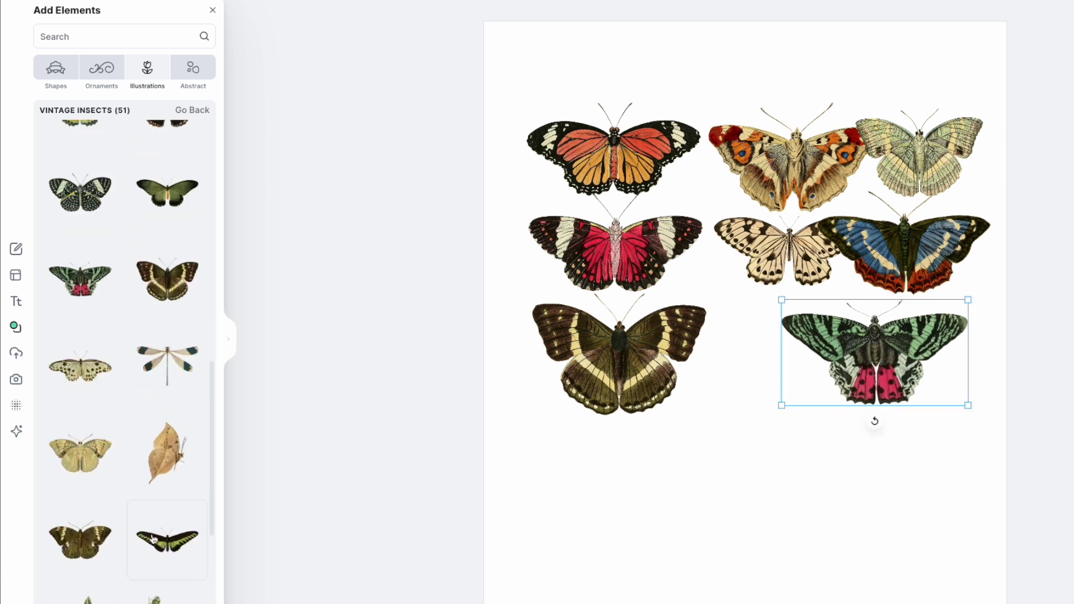
{"action": "left_click", "coordinate": [65, 550]}
{"action": "mouse_move", "coordinate": [729, 349]}
{"action": "left_mouse_down"}
{"action": "mouse_move", "coordinate": [741, 371]}
{"action": "mouse_move", "coordinate": [734, 366]}
{"action": "left_mouse_up"}
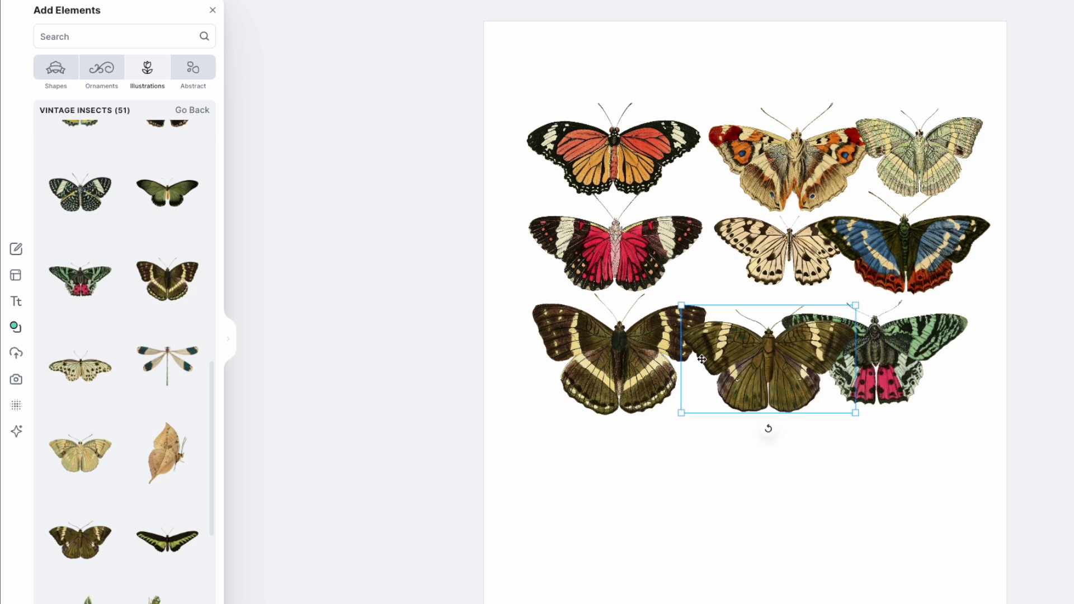
{"action": "left_click", "coordinate": [572, 335]}
{"action": "left_click_drag", "start_coordinate": [697, 416], "coordinate": [676, 403]}
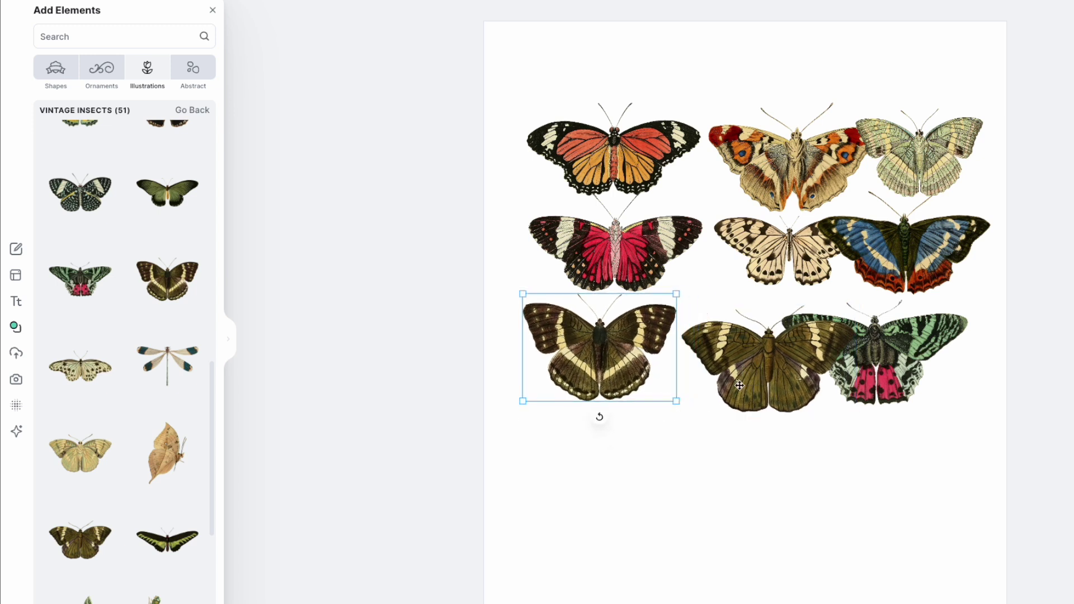
{"action": "left_click_drag", "start_coordinate": [745, 383], "coordinate": [731, 370]}
Step: Scale down the green-and-pink and olive-brown butterflies and space them side by side in the third row
{"action": "left_click", "coordinate": [883, 364]}
{"action": "left_click_drag", "start_coordinate": [783, 402], "coordinate": [841, 379]}
{"action": "left_click_drag", "start_coordinate": [900, 339], "coordinate": [905, 358]}
{"action": "left_click_drag", "start_coordinate": [781, 379], "coordinate": [800, 381]}
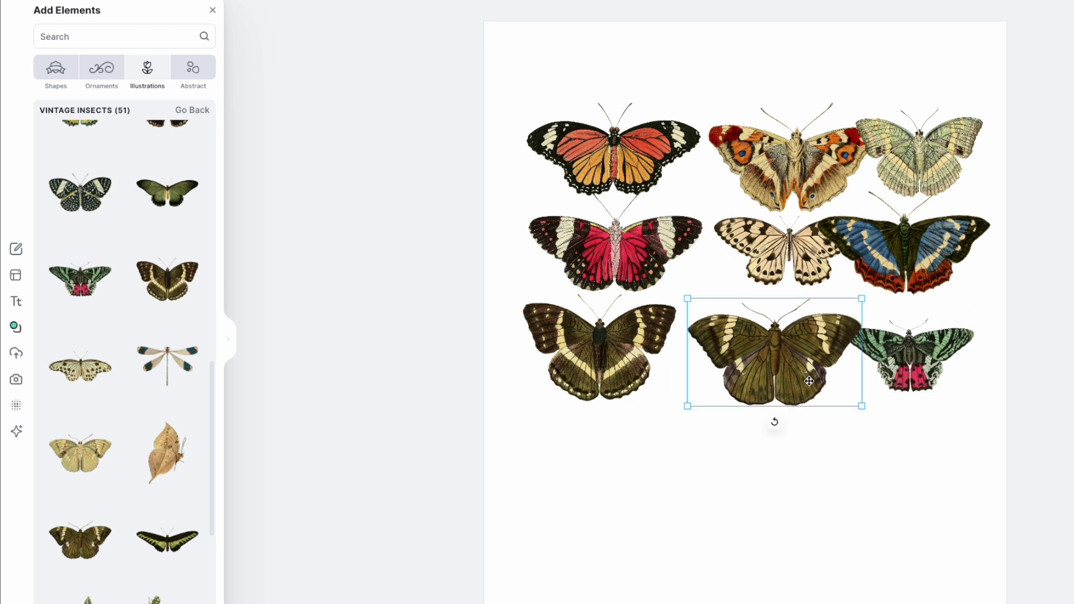
{"action": "left_click_drag", "start_coordinate": [861, 405], "coordinate": [827, 384]}
{"action": "left_click_drag", "start_coordinate": [885, 314], "coordinate": [840, 273]}
Step: Scale down the cream speckled butterfly, lower it within the second row, and nudge the blue-and-red butterfly left
{"action": "left_click", "coordinate": [833, 286]}
{"action": "left_click_drag", "start_coordinate": [724, 237], "coordinate": [716, 265]}
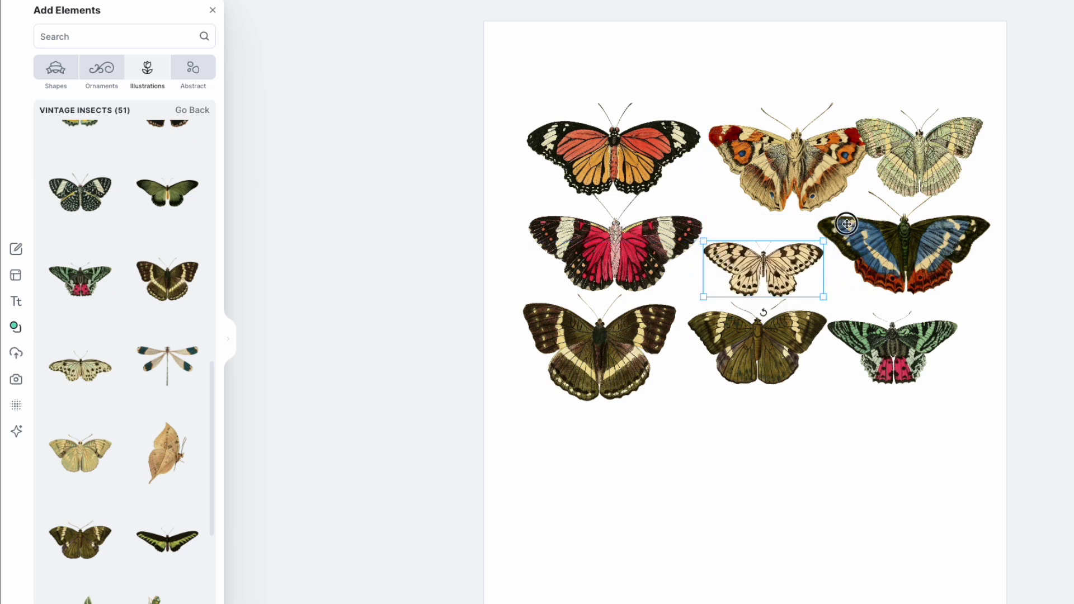
{"action": "left_click_drag", "start_coordinate": [842, 224], "coordinate": [836, 224]}
Step: Enlarge the crimson-and-black butterfly slightly and shift the red-tipped brown butterfly a little left and down
{"action": "left_click", "coordinate": [626, 230]}
{"action": "left_click_drag", "start_coordinate": [703, 191], "coordinate": [716, 184]}
{"action": "left_click_drag", "start_coordinate": [851, 184], "coordinate": [878, 215]}
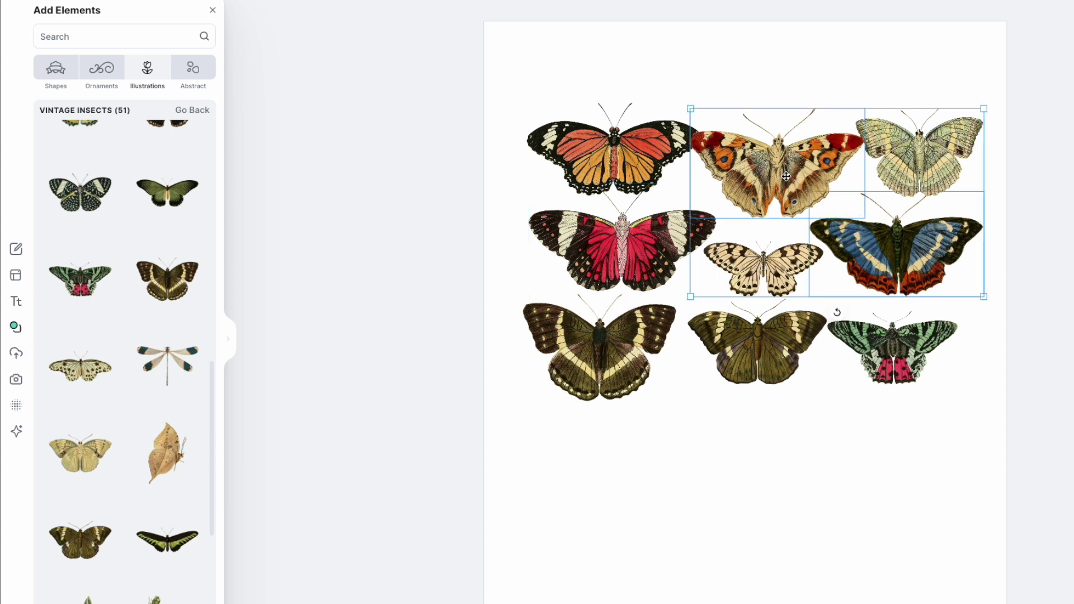
Step: Select all nine butterflies and move them together lower on the artboard, roughly centred between its side edges
{"action": "left_click", "coordinate": [637, 156]}
{"action": "left_click_drag", "start_coordinate": [424, 96], "coordinate": [966, 379]}
{"action": "left_click_drag", "start_coordinate": [907, 286], "coordinate": [900, 312]}
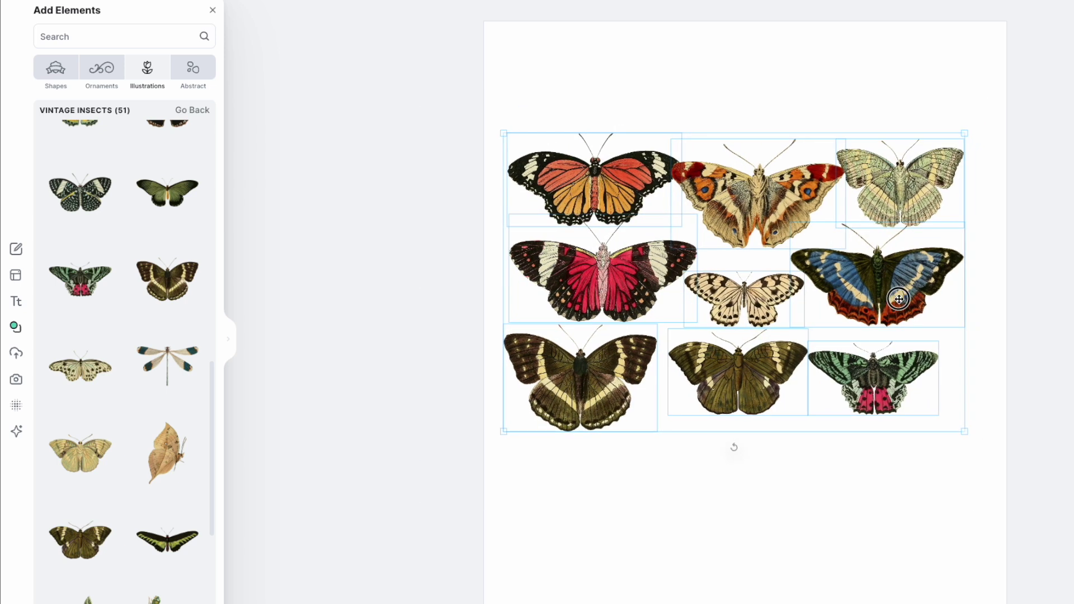
{"action": "left_click", "coordinate": [750, 562]}
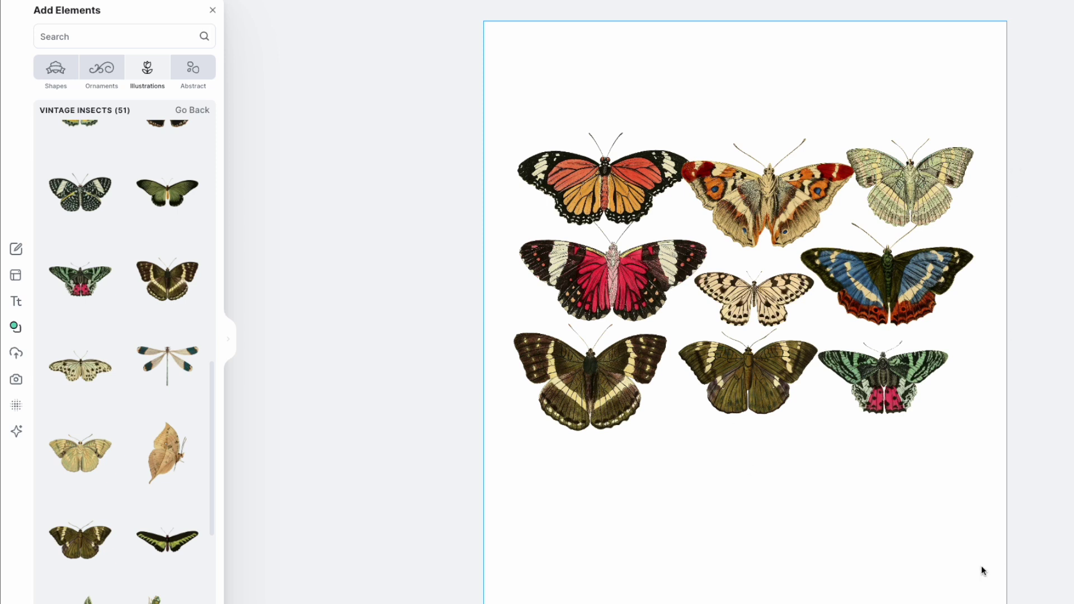
Step: Scale down the red-tipped brown butterfly and centre it in the gap between its first-row neighbours
{"action": "left_click", "coordinate": [805, 220]}
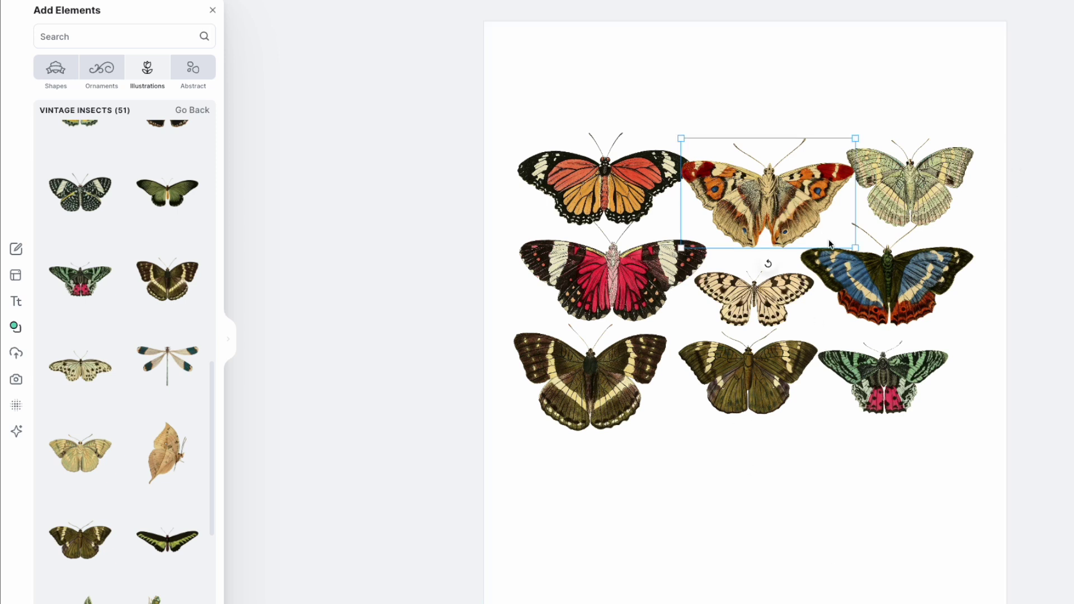
{"action": "left_click_drag", "start_coordinate": [857, 250], "coordinate": [817, 224]}
{"action": "left_click_drag", "start_coordinate": [749, 181], "coordinate": [770, 183]}
Step: Start a fourth row with the orange-and-blue leaf-winged butterfly and move the cream speckled butterfly beside it
{"action": "scroll", "coordinate": [63, 324], "scroll_direction": "up", "scroll_amount": 6}
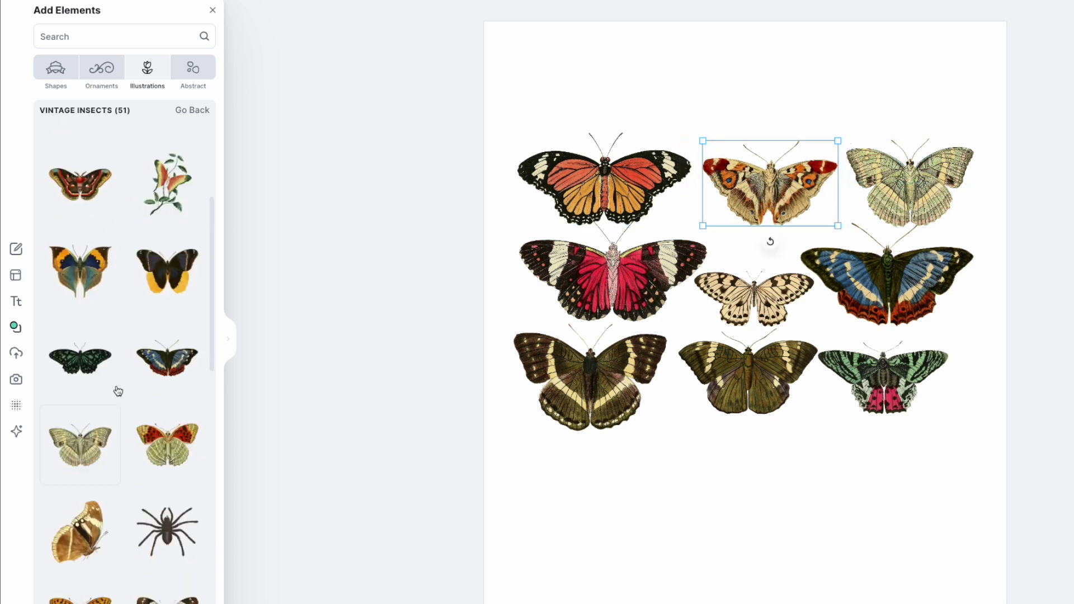
{"action": "left_click", "coordinate": [90, 338]}
{"action": "left_click_drag", "start_coordinate": [663, 376], "coordinate": [516, 549]}
{"action": "left_click_drag", "start_coordinate": [756, 294], "coordinate": [765, 454]}
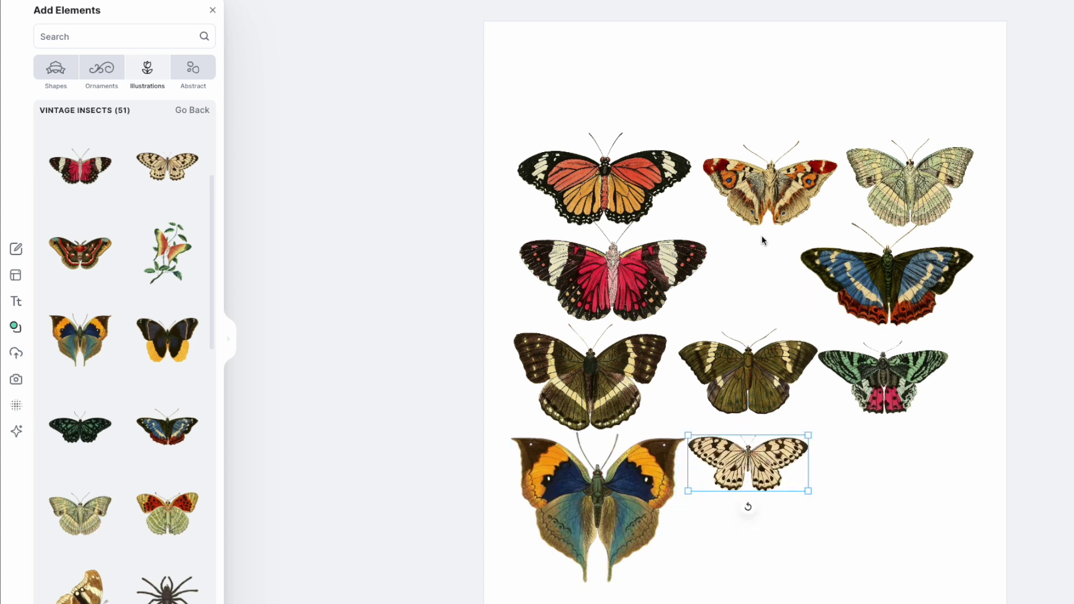
Step: Add the dark green butterfly, scale it down below the cream speckled one, and enlarge the cream one slightly
{"action": "left_click", "coordinate": [79, 442]}
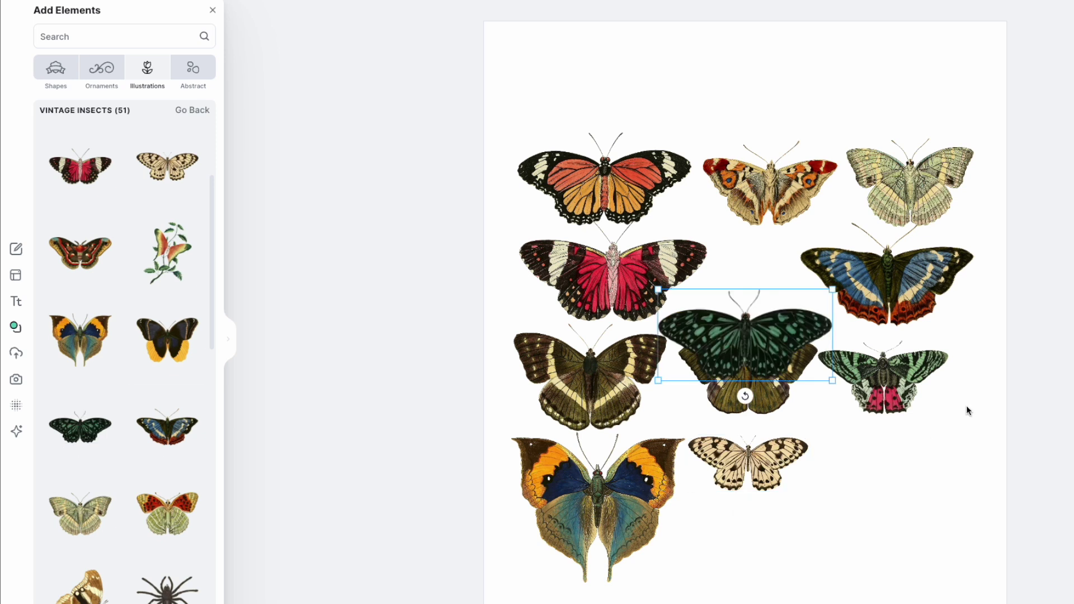
{"action": "left_click_drag", "start_coordinate": [736, 338], "coordinate": [764, 540]}
{"action": "left_click_drag", "start_coordinate": [854, 581], "coordinate": [804, 563]}
{"action": "left_click_drag", "start_coordinate": [779, 492], "coordinate": [775, 501]}
{"action": "left_click", "coordinate": [777, 463]}
{"action": "left_click_drag", "start_coordinate": [808, 437], "coordinate": [823, 435]}
{"action": "left_click_drag", "start_coordinate": [777, 513], "coordinate": [829, 494]}
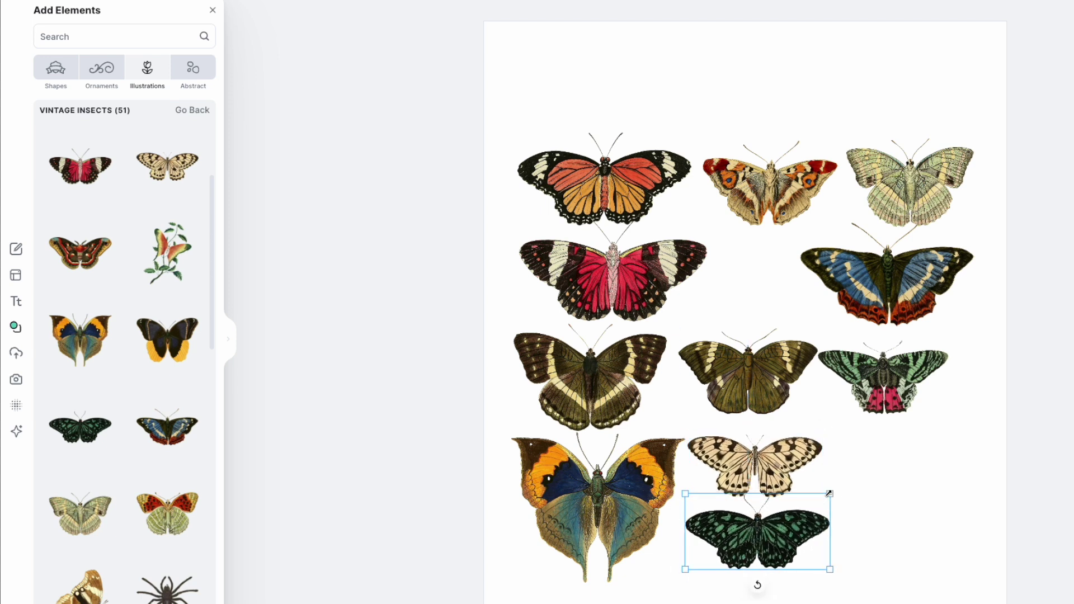
Step: Move the red-tipped brown butterfly to the fourth row's right end and place a scaled-down dragonfly in the first-row gap
{"action": "left_click", "coordinate": [578, 197]}
{"action": "left_click_drag", "start_coordinate": [771, 185], "coordinate": [899, 468]}
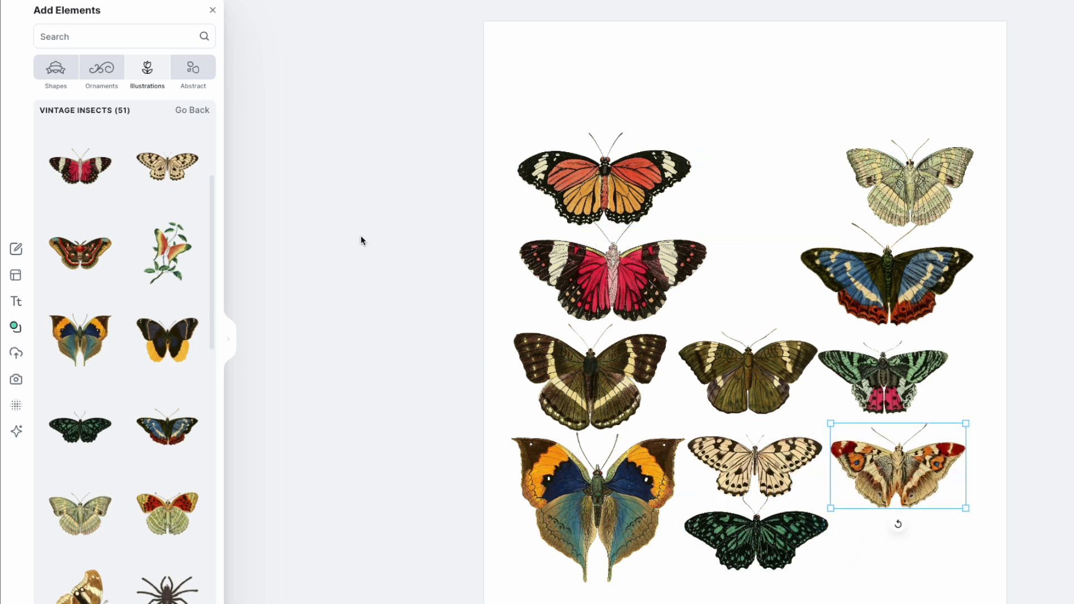
{"action": "scroll", "coordinate": [168, 294], "scroll_direction": "down", "scroll_amount": 1}
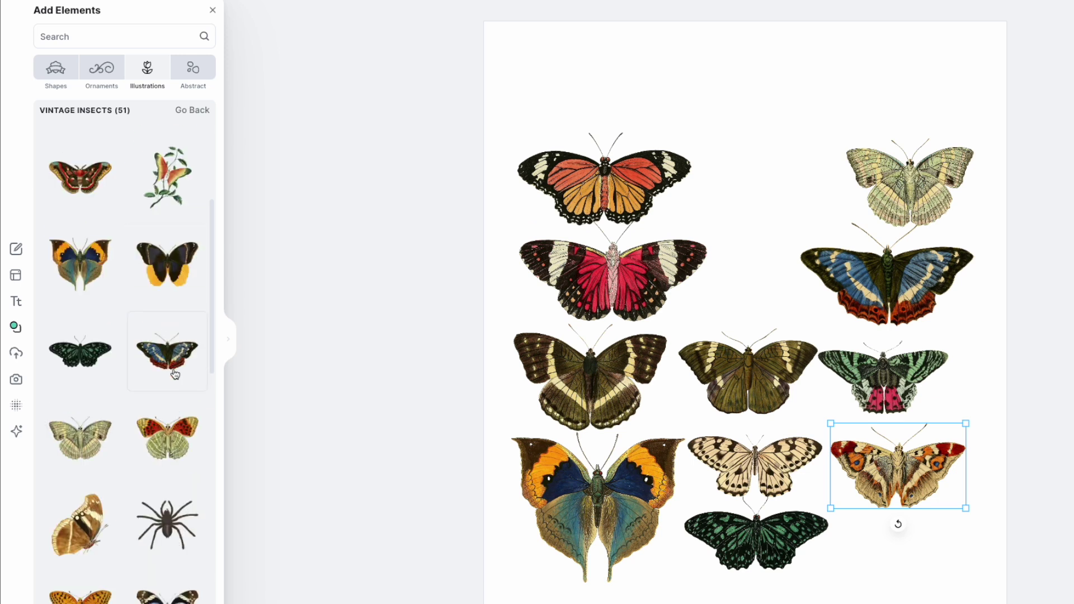
{"action": "scroll", "coordinate": [175, 374], "scroll_direction": "down", "scroll_amount": 3}
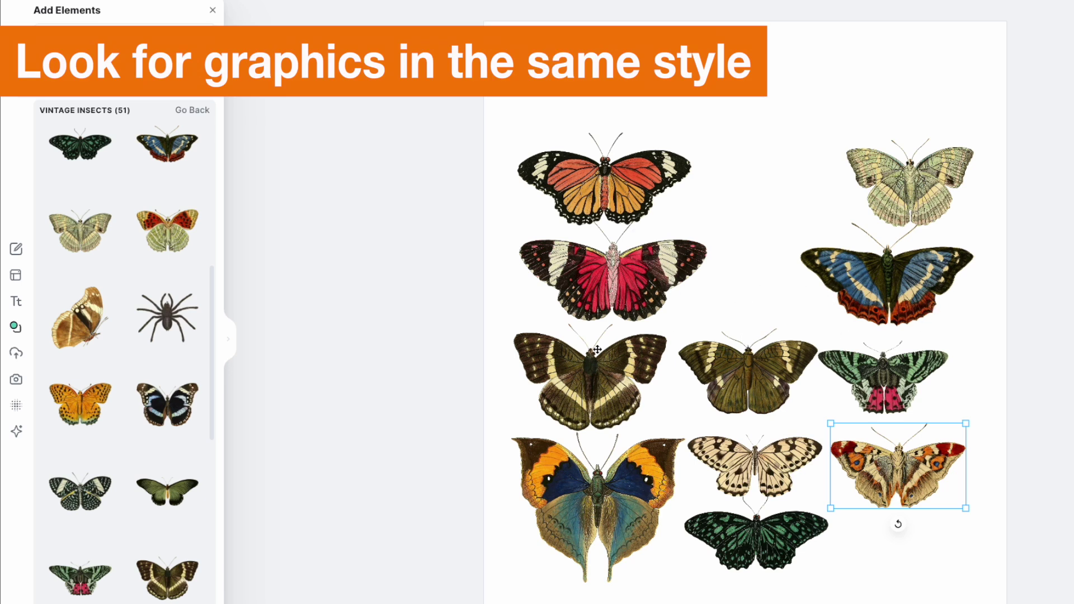
{"action": "scroll", "coordinate": [140, 381], "scroll_direction": "down", "scroll_amount": 5}
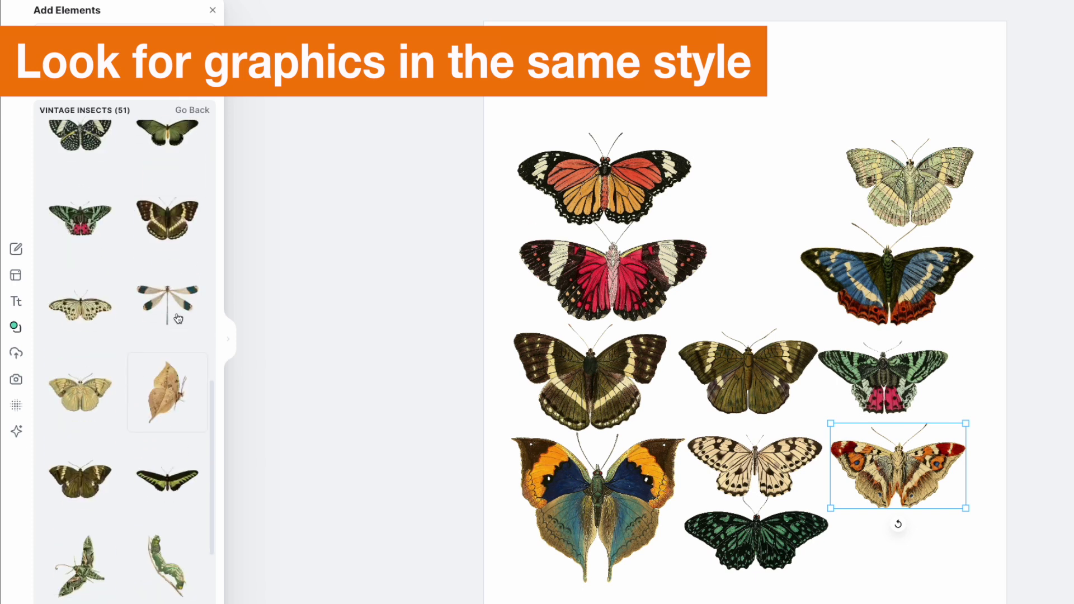
{"action": "left_click", "coordinate": [178, 319]}
{"action": "left_click_drag", "start_coordinate": [769, 297], "coordinate": [789, 181]}
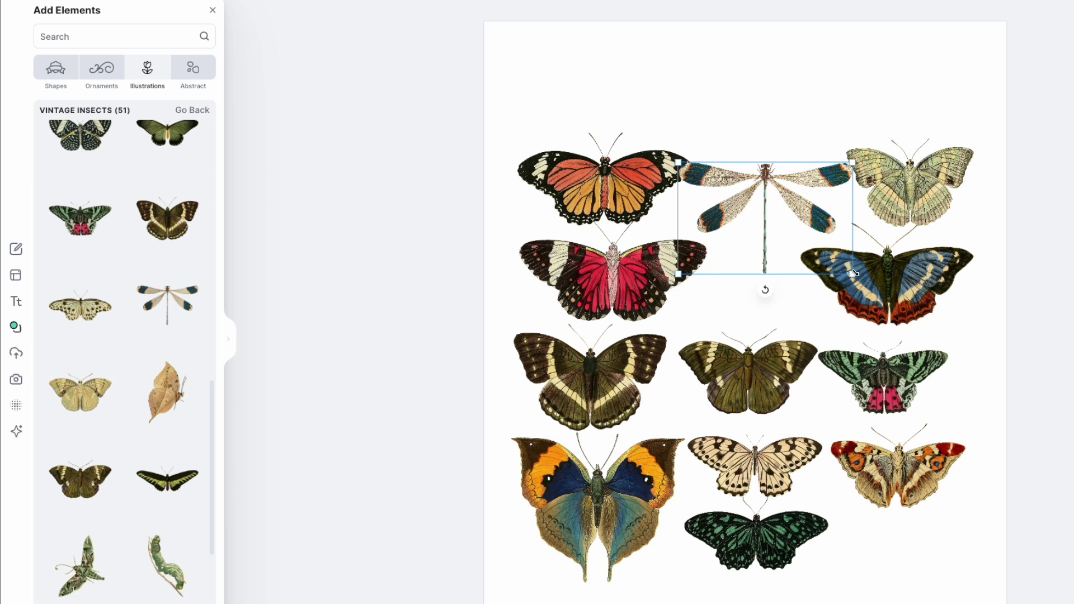
{"action": "left_click_drag", "start_coordinate": [854, 273], "coordinate": [822, 247]}
{"action": "left_click_drag", "start_coordinate": [756, 178], "coordinate": [764, 164]}
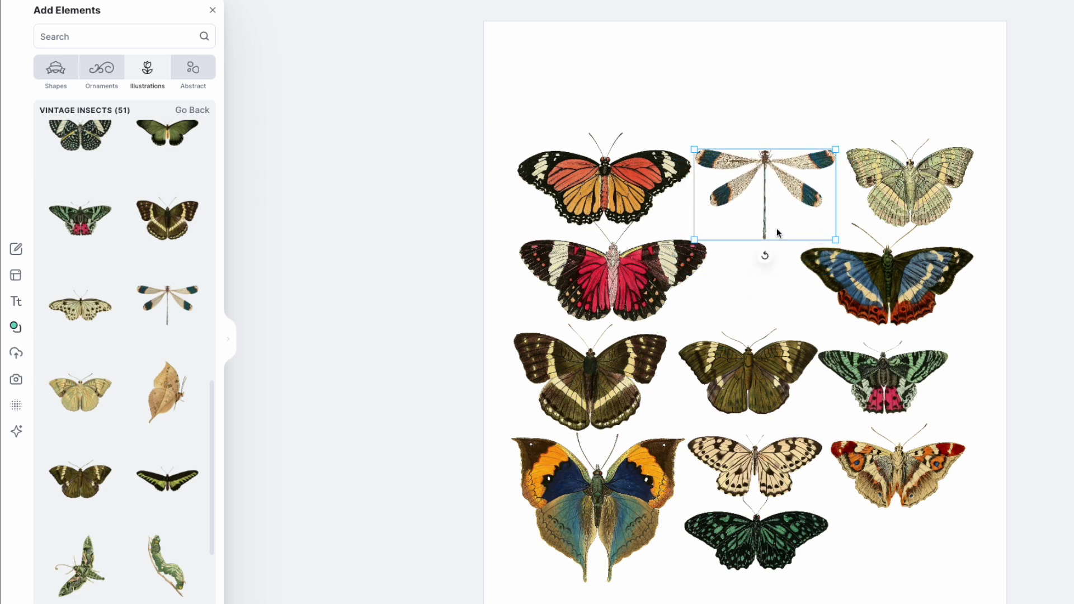
Step: Add the orange spotted butterfly, scale it down in the middle of the second row, and nudge the cream speckled butterfly left
{"action": "scroll", "coordinate": [149, 437], "scroll_direction": "down", "scroll_amount": 3}
{"action": "scroll", "coordinate": [148, 436], "scroll_direction": "down", "scroll_amount": 3}
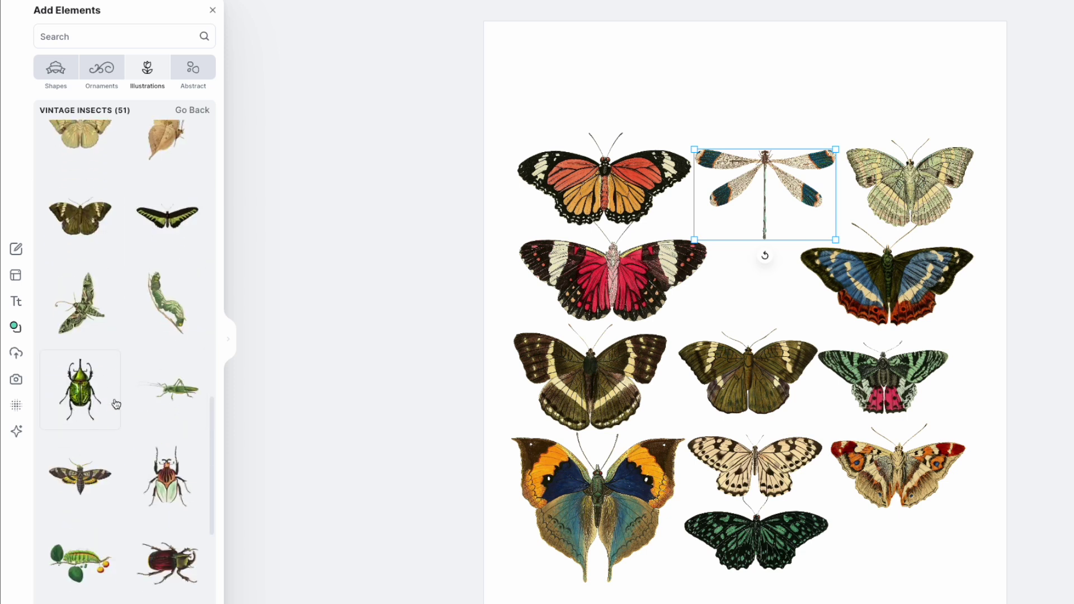
{"action": "scroll", "coordinate": [153, 476], "scroll_direction": "down", "scroll_amount": 6}
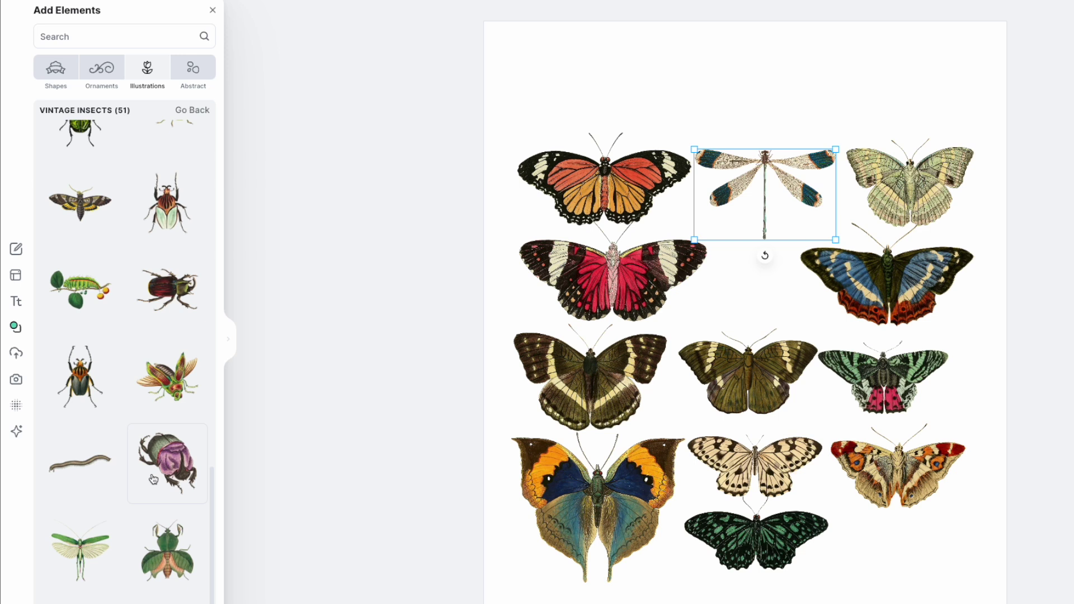
{"action": "scroll", "coordinate": [159, 343], "scroll_direction": "down", "scroll_amount": 8}
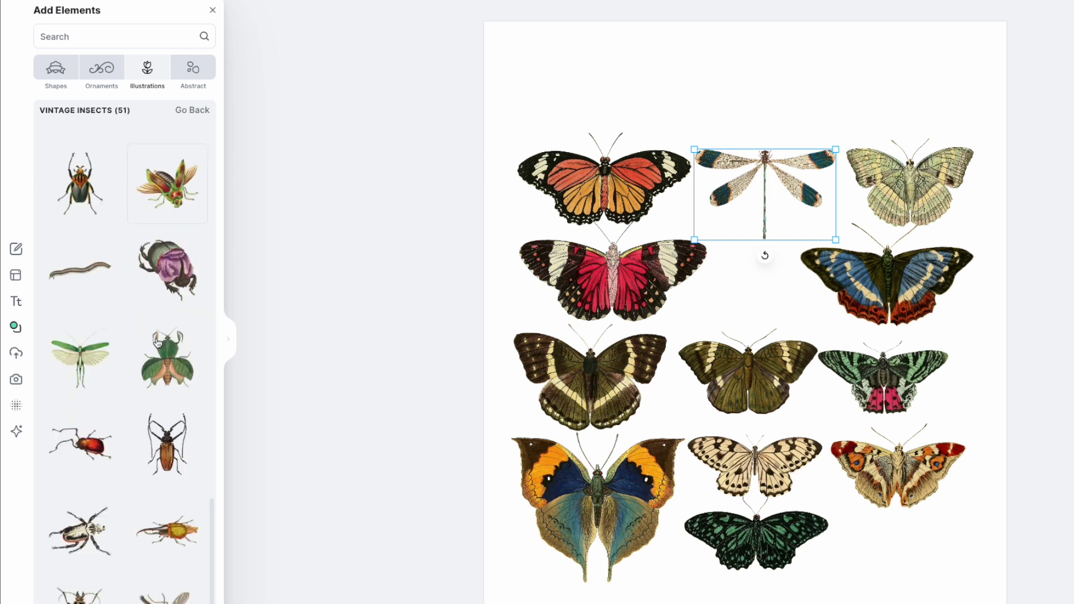
{"action": "scroll", "coordinate": [112, 414], "scroll_direction": "down", "scroll_amount": 12}
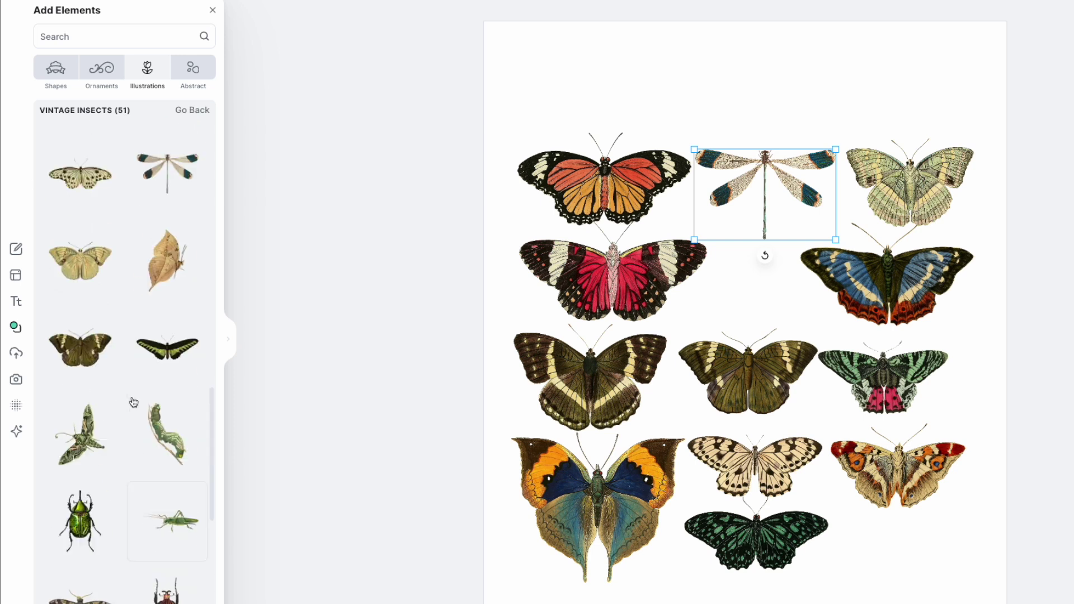
{"action": "left_click", "coordinate": [89, 507]}
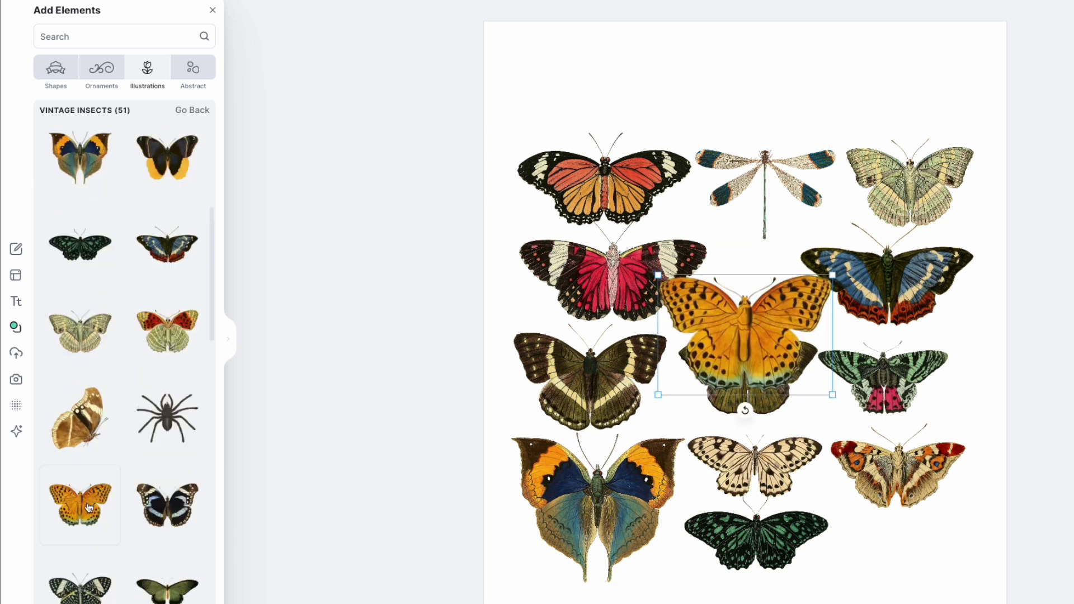
{"action": "left_click_drag", "start_coordinate": [832, 395], "coordinate": [765, 339]}
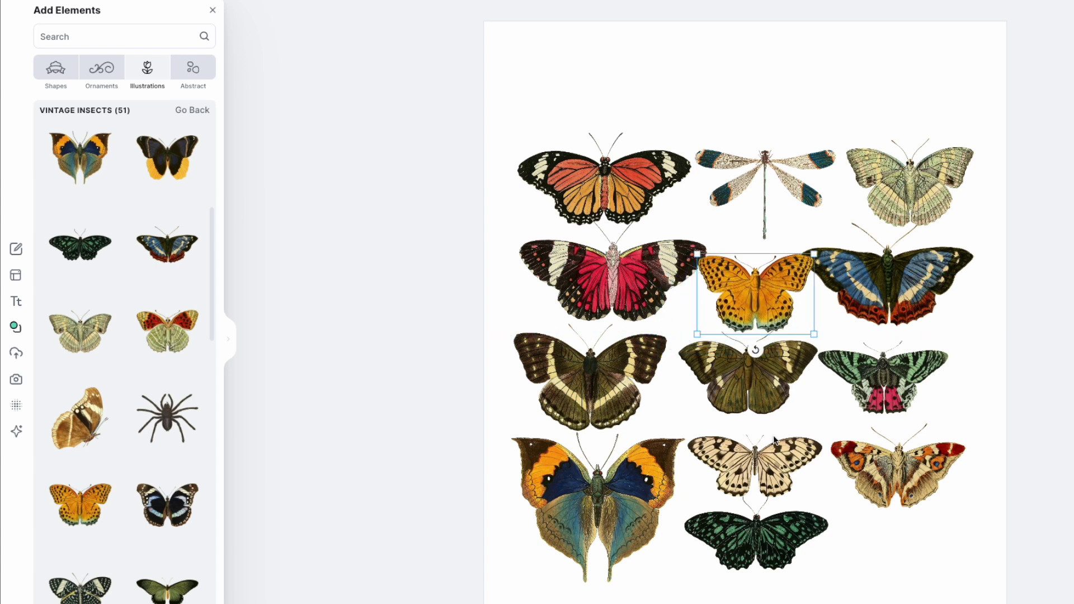
{"action": "left_click_drag", "start_coordinate": [774, 440], "coordinate": [771, 439]}
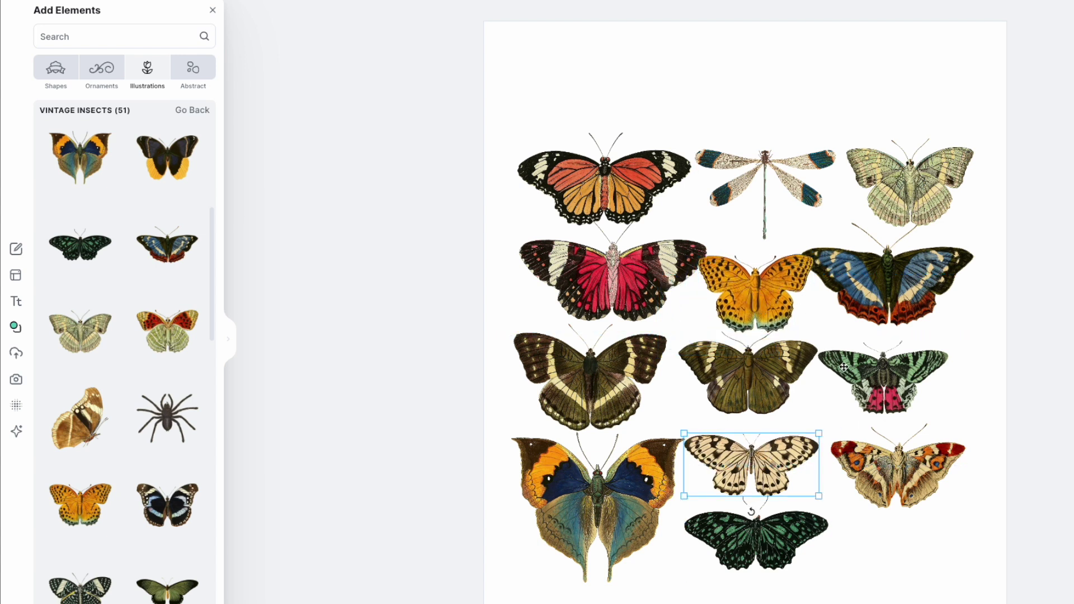
Step: Add the teal butterfly, scale it down, and place it below the red-tipped brown butterfly beside the dark green one
{"action": "scroll", "coordinate": [113, 360], "scroll_direction": "up", "scroll_amount": 3}
{"action": "scroll", "coordinate": [101, 378], "scroll_direction": "up", "scroll_amount": 4}
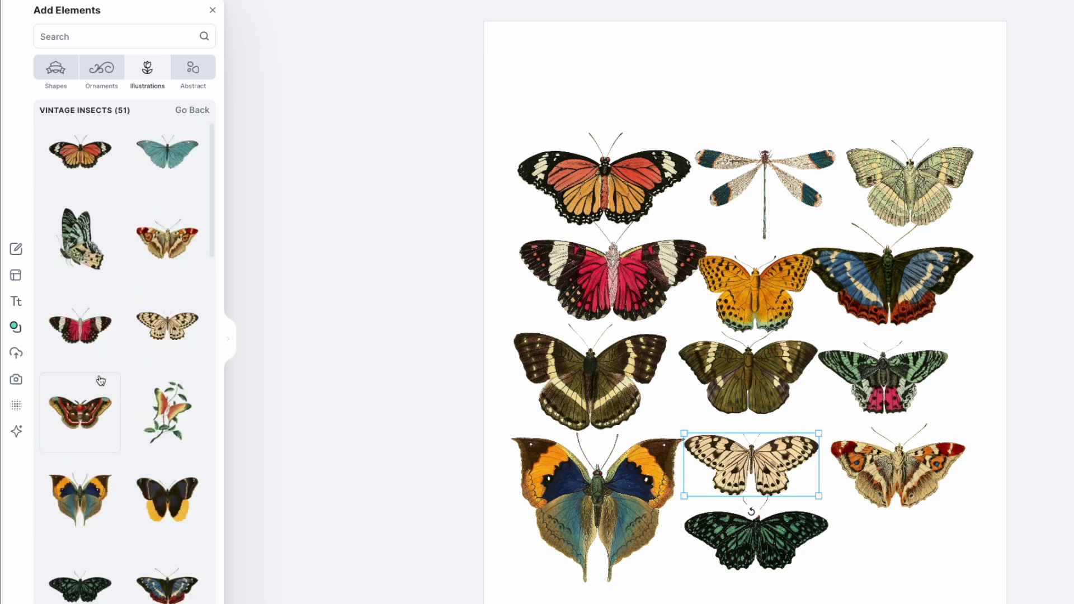
{"action": "left_click", "coordinate": [165, 171]}
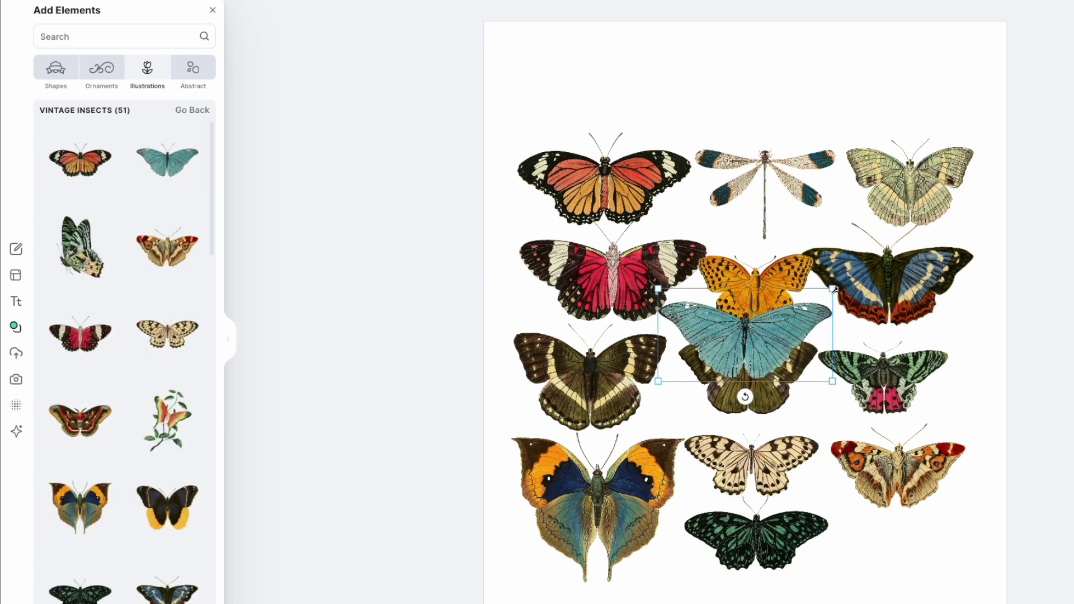
{"action": "left_click_drag", "start_coordinate": [835, 289], "coordinate": [787, 313]}
{"action": "left_click_drag", "start_coordinate": [740, 343], "coordinate": [917, 530]}
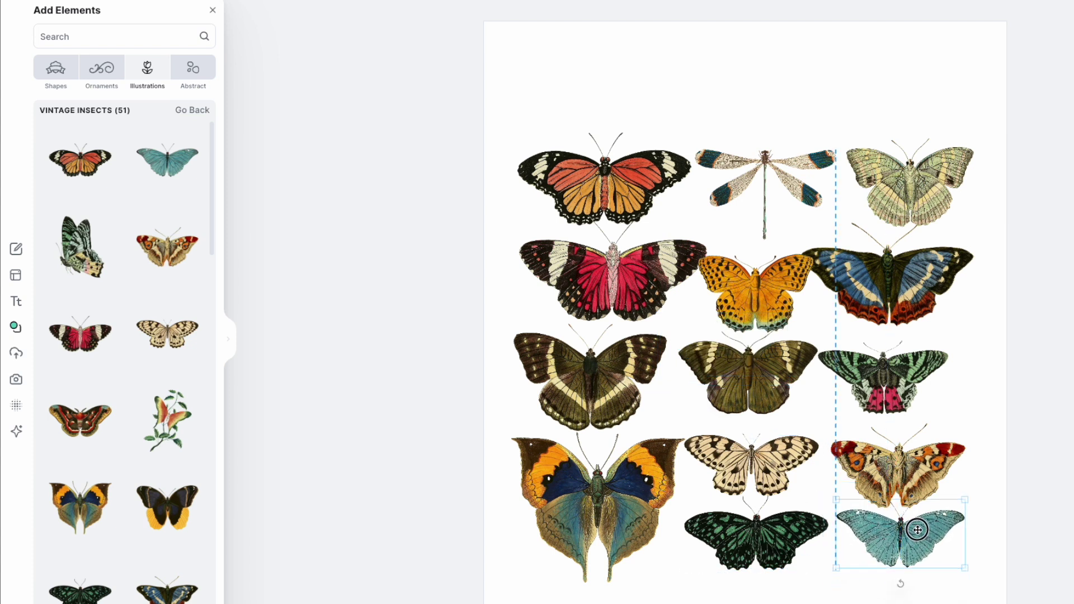
Step: Scale down the orange spotted butterfly in the second row, recentre it, and move the blue-and-brown butterfly slightly down and right
{"action": "left_click", "coordinate": [779, 374]}
{"action": "left_click", "coordinate": [781, 271]}
{"action": "mouse_move", "coordinate": [814, 254]}
{"action": "left_mouse_down"}
{"action": "mouse_move", "coordinate": [789, 268]}
{"action": "mouse_move", "coordinate": [807, 264]}
{"action": "left_mouse_up"}
{"action": "left_click_drag", "start_coordinate": [753, 285], "coordinate": [749, 287]}
{"action": "left_click", "coordinate": [859, 287]}
{"action": "left_click_drag", "start_coordinate": [859, 286], "coordinate": [864, 294]}
Step: Enlarge the pale green butterfly at the first row's right end and scale down the dragonfly beside it
{"action": "left_click", "coordinate": [901, 207]}
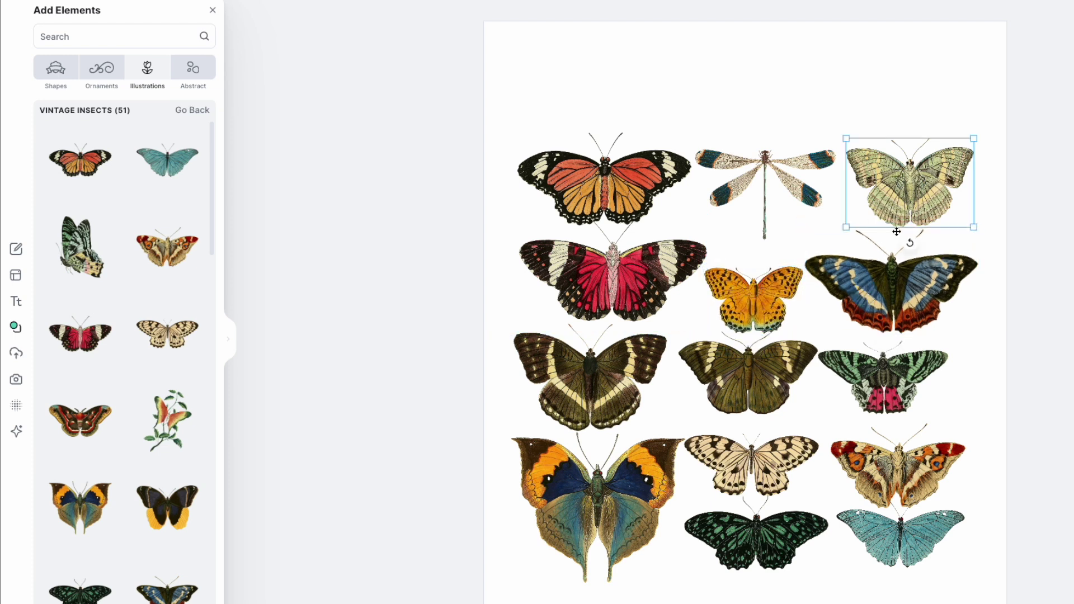
{"action": "left_click_drag", "start_coordinate": [855, 229], "coordinate": [839, 247]}
{"action": "left_click", "coordinate": [796, 185]}
{"action": "left_click_drag", "start_coordinate": [836, 150], "coordinate": [769, 173]}
Step: Nudge the orange and crimson butterflies in the first column left, and enlarge and lower the dragonfly in the first-row gap
{"action": "left_click_drag", "start_coordinate": [582, 197], "coordinate": [575, 200]}
{"action": "left_click_drag", "start_coordinate": [617, 297], "coordinate": [609, 300]}
{"action": "left_click", "coordinate": [788, 115]}
{"action": "left_click", "coordinate": [779, 193]}
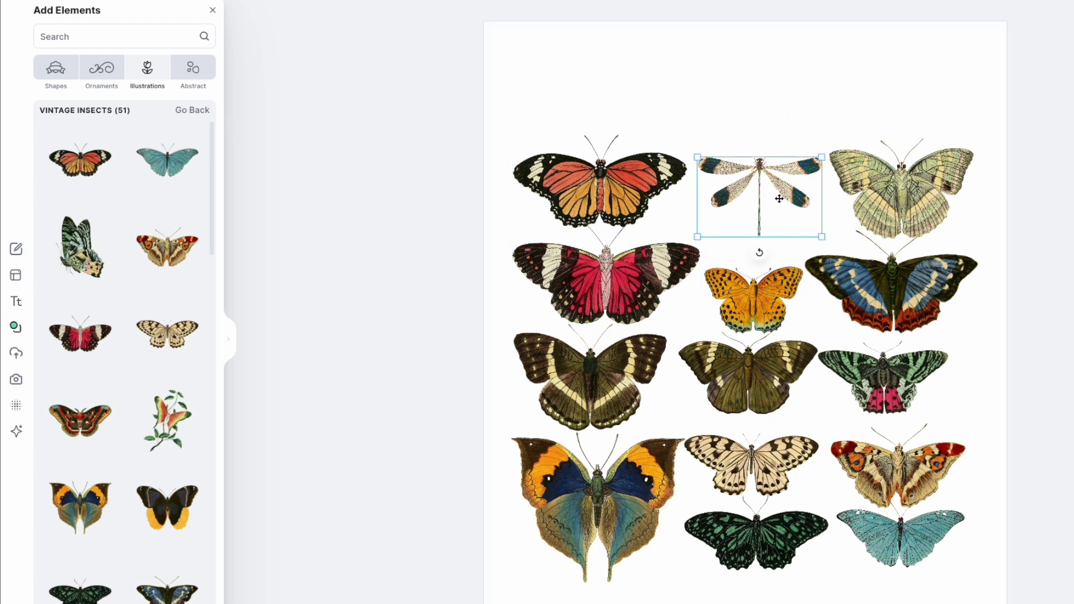
{"action": "left_click_drag", "start_coordinate": [822, 237], "coordinate": [838, 247]}
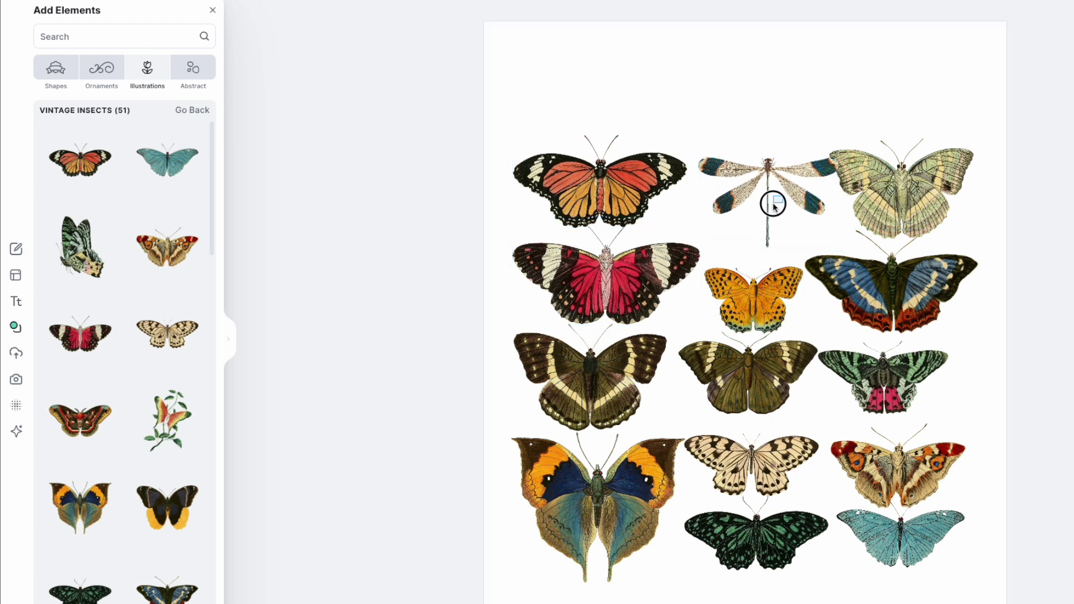
{"action": "left_click_drag", "start_coordinate": [788, 186], "coordinate": [779, 200]}
{"action": "left_click", "coordinate": [762, 112]}
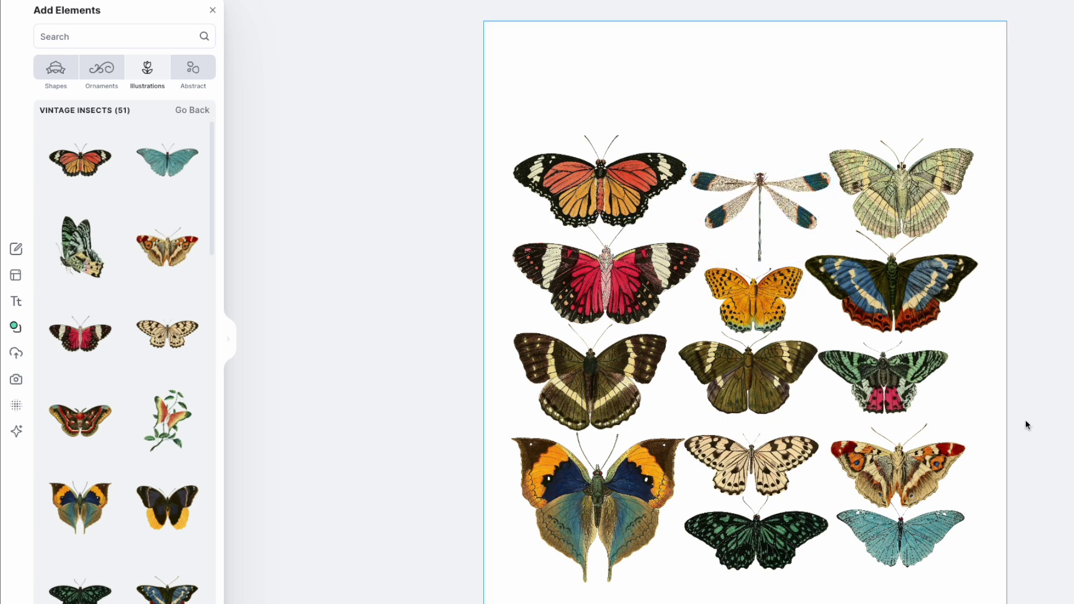
Step: Even out the spacing by nudging the green-and-pink butterfly right, the olive one down, and the cream speckled one right
{"action": "left_click_drag", "start_coordinate": [897, 390], "coordinate": [912, 389]}
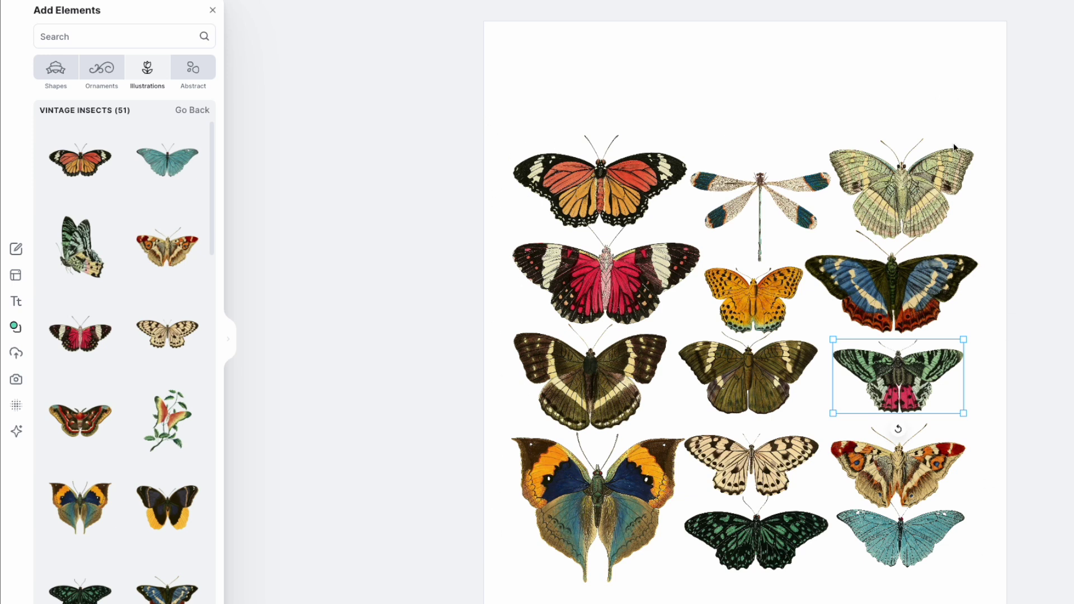
{"action": "left_click_drag", "start_coordinate": [771, 374], "coordinate": [772, 380]}
{"action": "left_click_drag", "start_coordinate": [769, 471], "coordinate": [774, 471]}
Step: Scale down the orange-and-blue leaf-winged butterfly to clear space around it and deselect it
{"action": "left_click", "coordinate": [686, 458]}
{"action": "left_click", "coordinate": [687, 434]}
{"action": "left_click", "coordinate": [673, 453]}
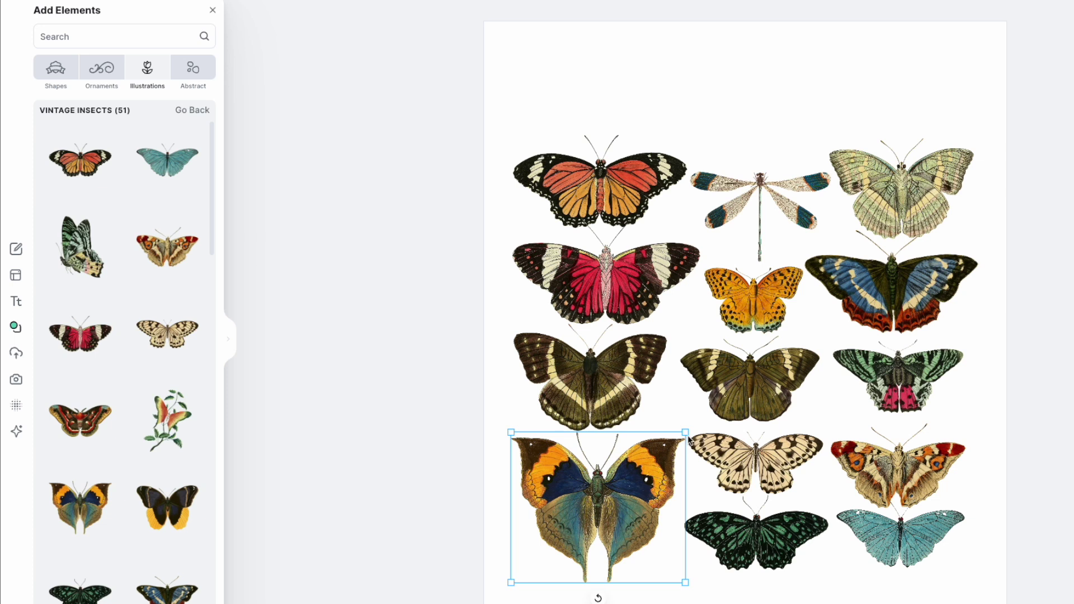
{"action": "left_click_drag", "start_coordinate": [683, 431], "coordinate": [677, 442]}
{"action": "left_click", "coordinate": [1038, 71]}
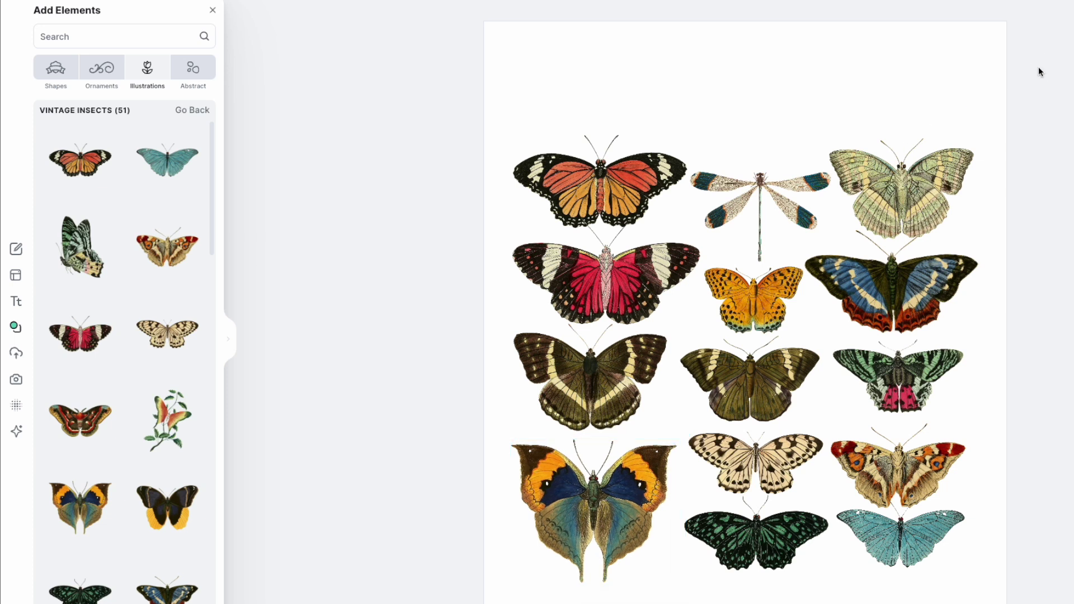
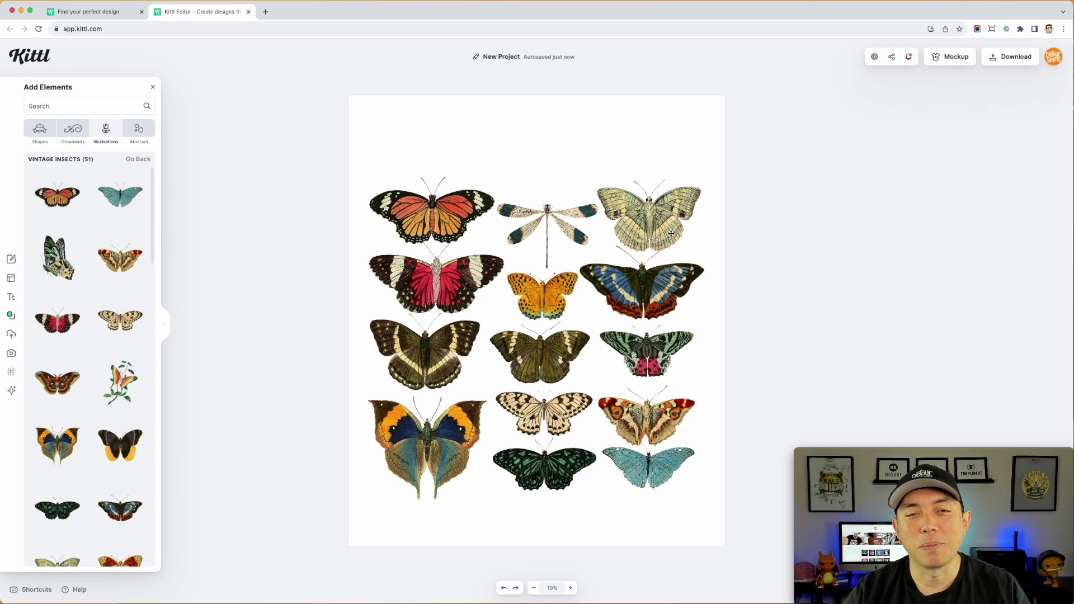
Step: Add a headline text, enlarge it to size 498, and place it above the first row of butterflies
{"action": "left_click", "coordinate": [458, 130]}
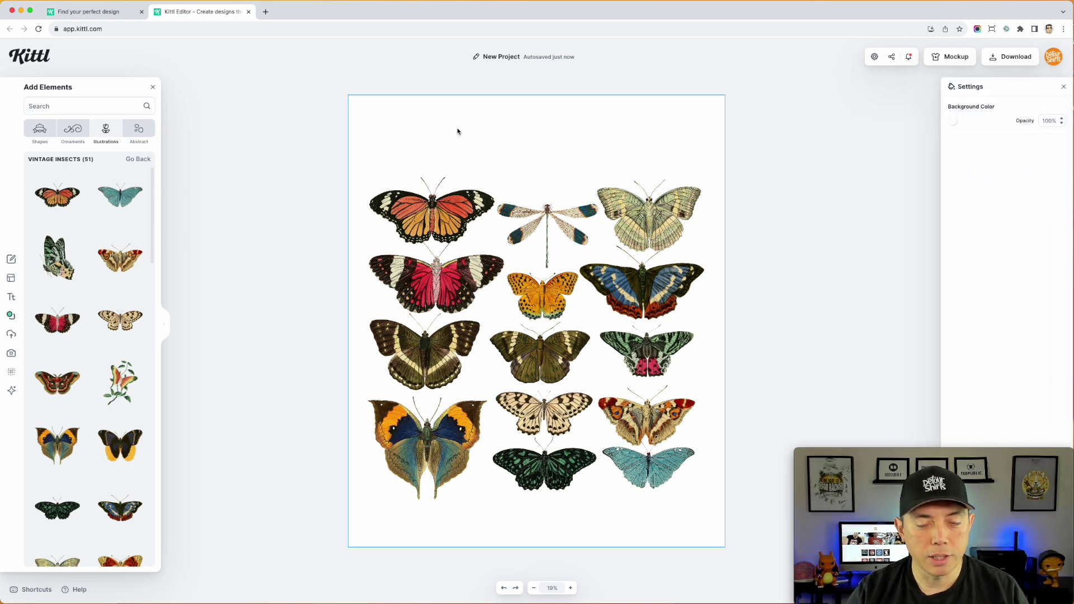
{"action": "key", "text": "t"}
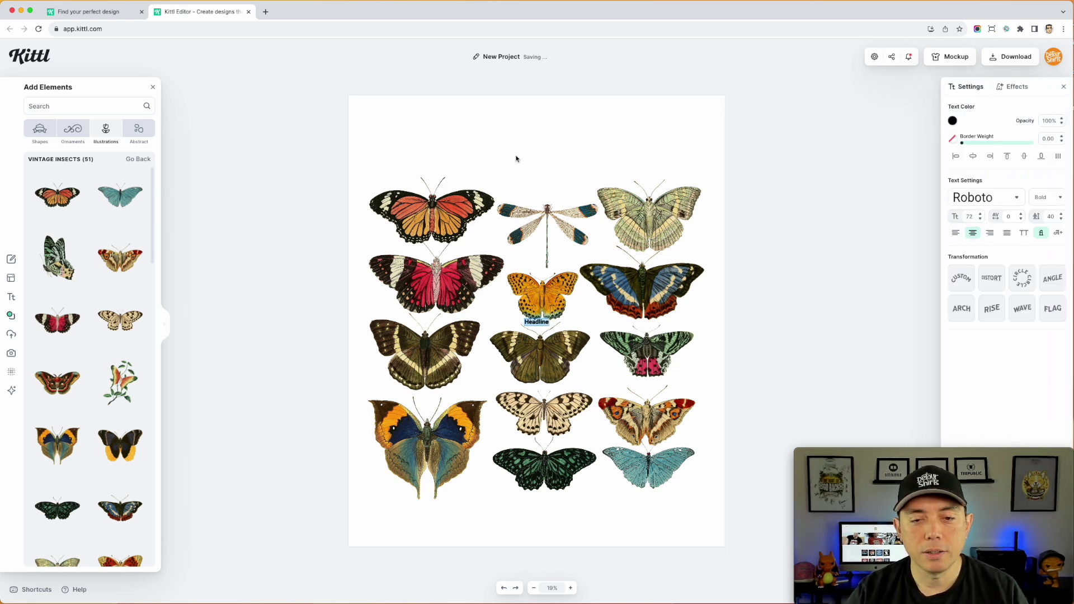
{"action": "left_click", "coordinate": [529, 320]}
{"action": "left_click_drag", "start_coordinate": [530, 321], "coordinate": [449, 137]}
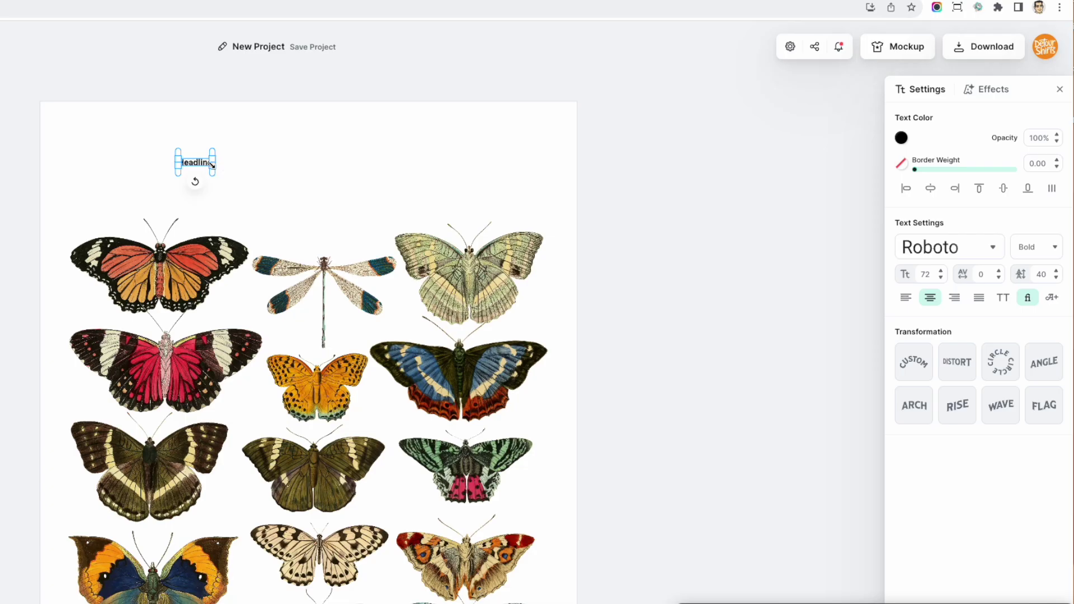
{"action": "left_click_drag", "start_coordinate": [215, 158], "coordinate": [428, 140]}
{"action": "left_click", "coordinate": [348, 174]}
{"action": "left_click", "coordinate": [326, 144]}
{"action": "left_click_drag", "start_coordinate": [325, 144], "coordinate": [342, 197]}
Step: Change the headline text to "Butterflies", widen its text box to fit one line, and centre it above the butterflies
{"action": "double_click", "coordinate": [307, 187]}
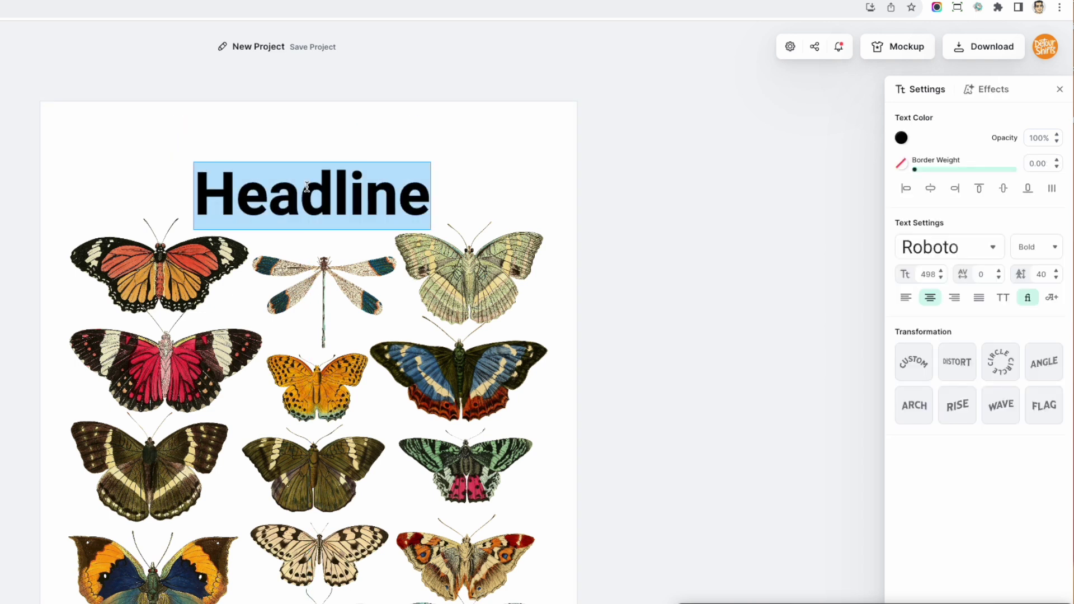
{"action": "type", "text": "Butt"}
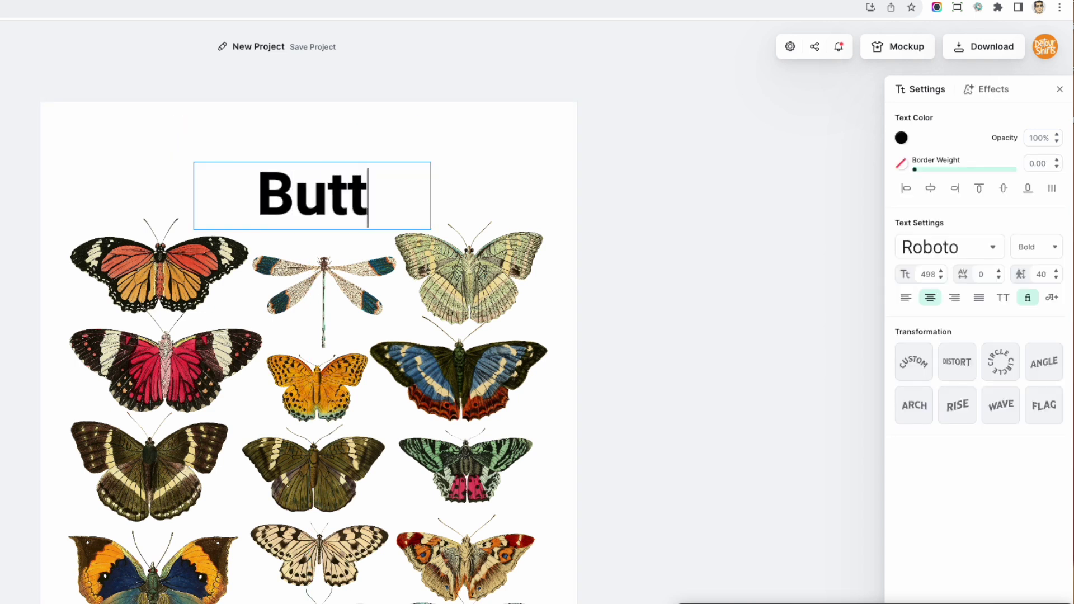
{"action": "type", "text": "erflies"}
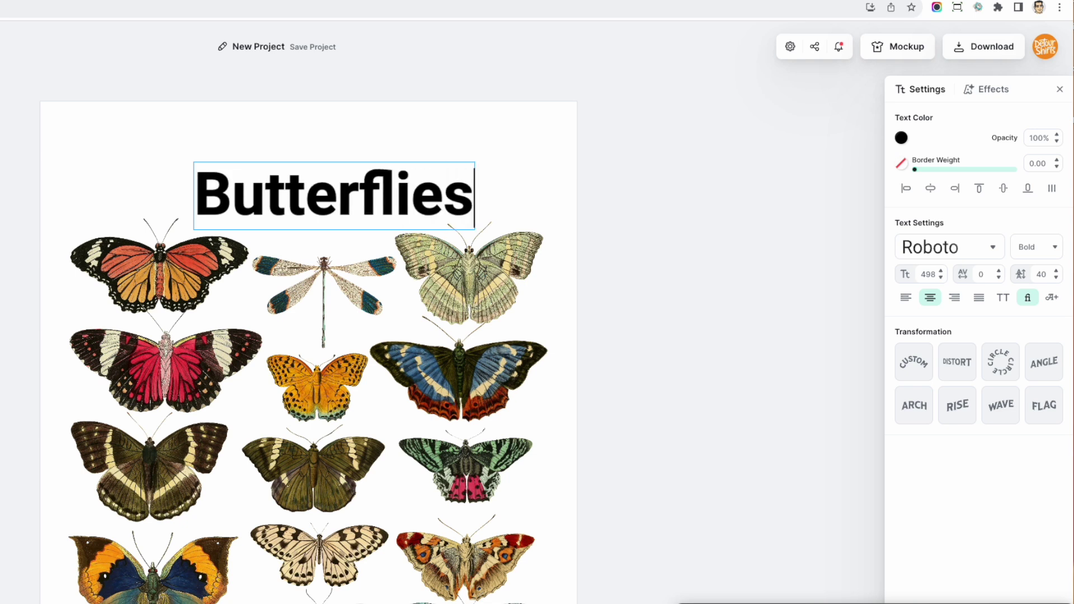
{"action": "key", "text": "Escape"}
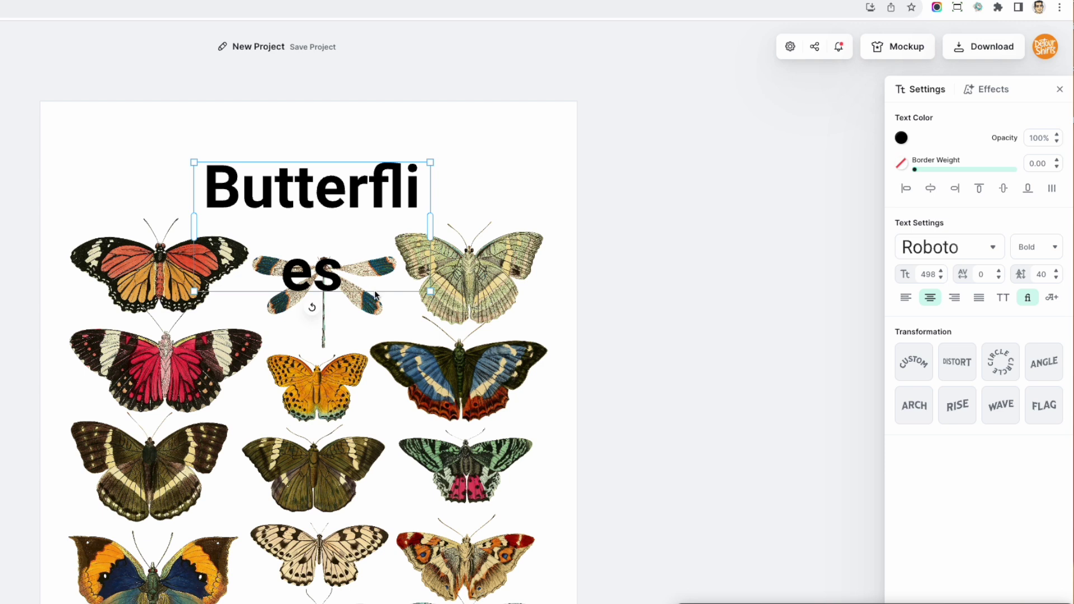
{"action": "left_click_drag", "start_coordinate": [431, 223], "coordinate": [566, 190]}
{"action": "left_click_drag", "start_coordinate": [456, 192], "coordinate": [381, 191]}
Step: Try the Angst typeface on the "Butterflies" title and nudge the title down and right
{"action": "double_click", "coordinate": [380, 191]}
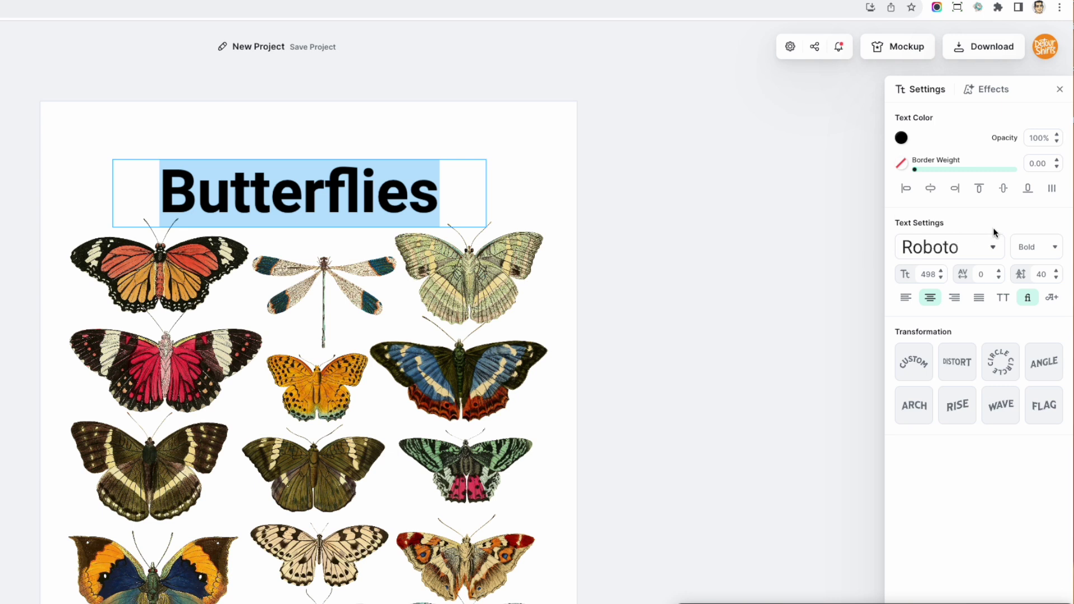
{"action": "left_click", "coordinate": [993, 246]}
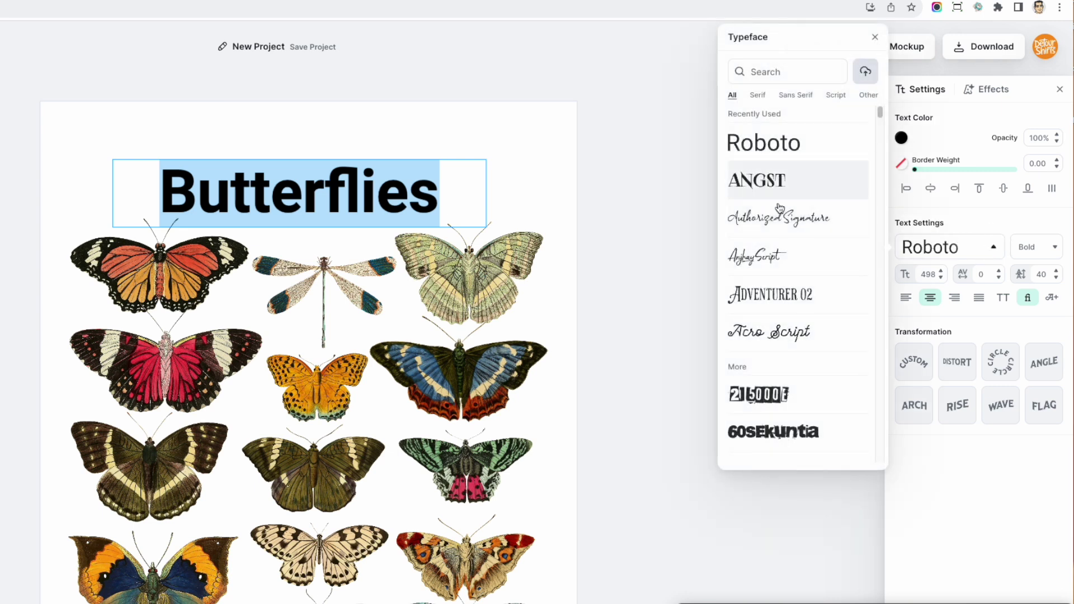
{"action": "left_click", "coordinate": [774, 180]}
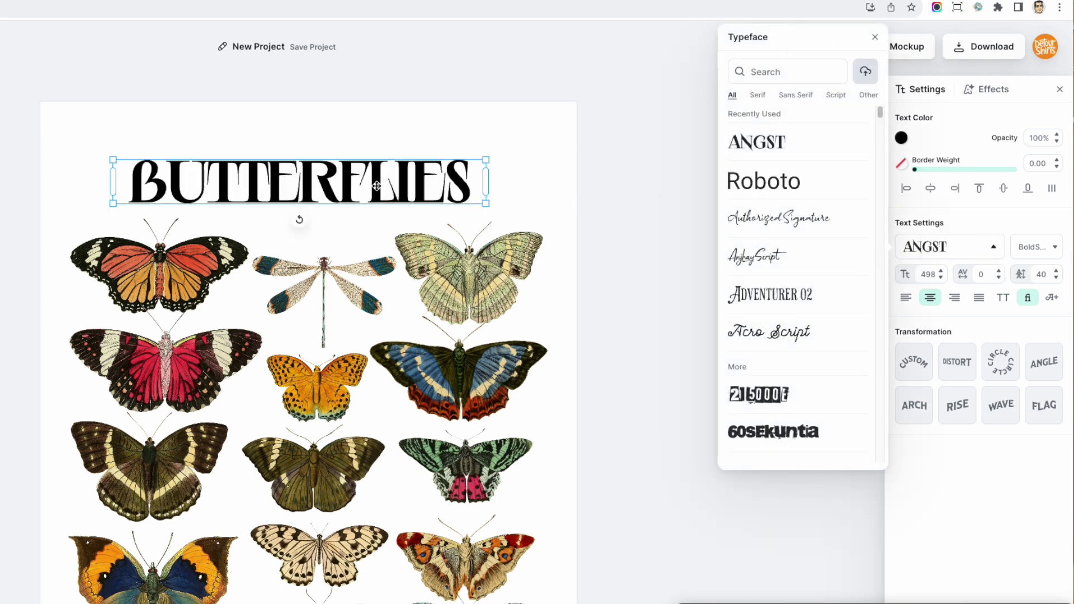
{"action": "left_click_drag", "start_coordinate": [376, 187], "coordinate": [385, 198]}
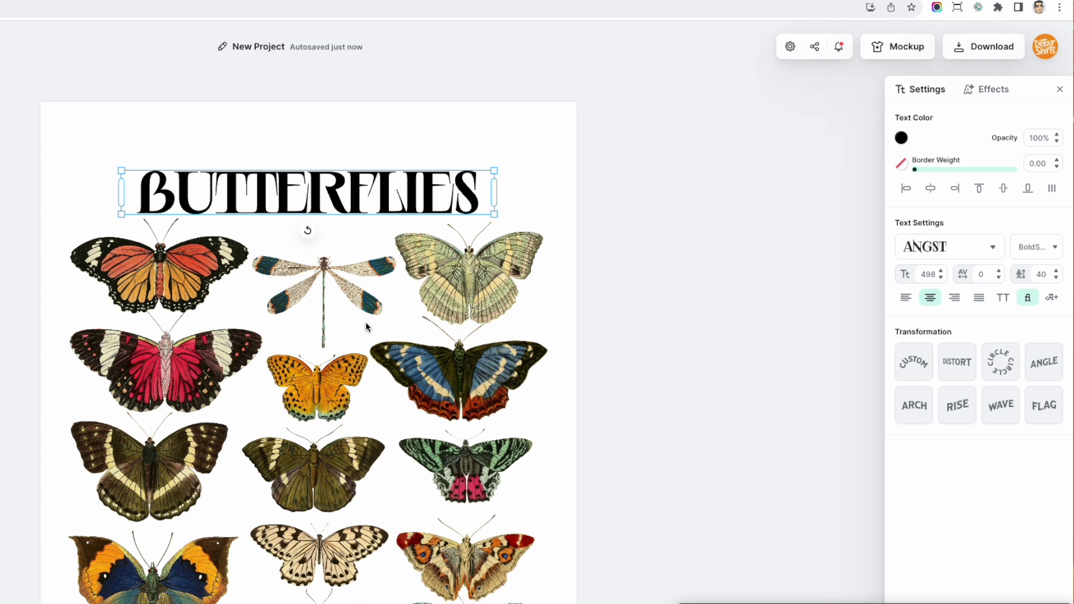
Step: Try the Authorized Signature and Adventurer 02 typefaces on the title and raise it clear of the butterflies
{"action": "left_click", "coordinate": [988, 246]}
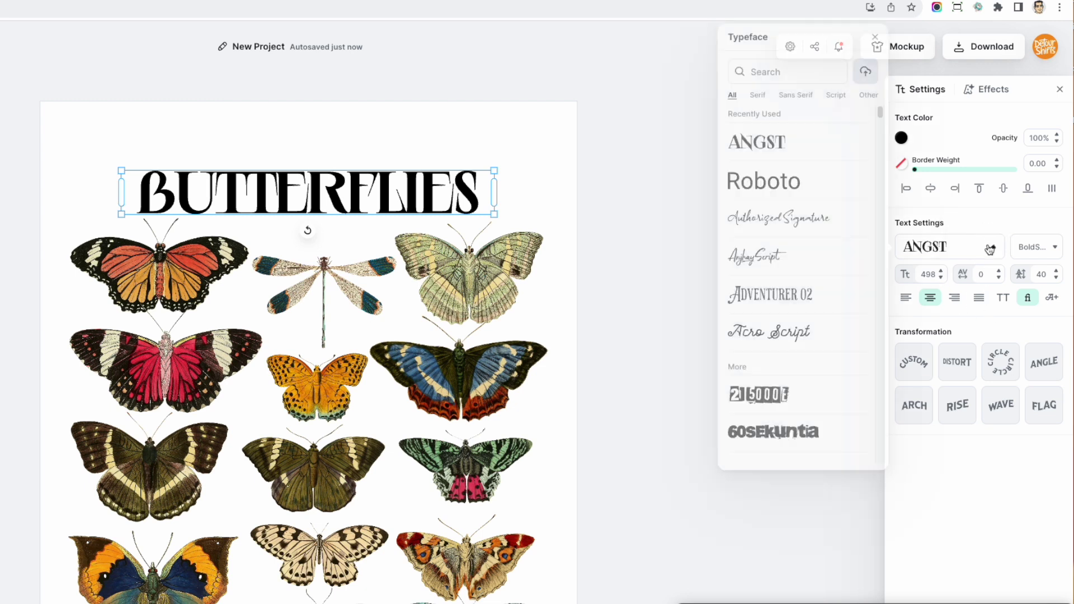
{"action": "left_click", "coordinate": [822, 228]}
{"action": "left_click", "coordinate": [780, 296]}
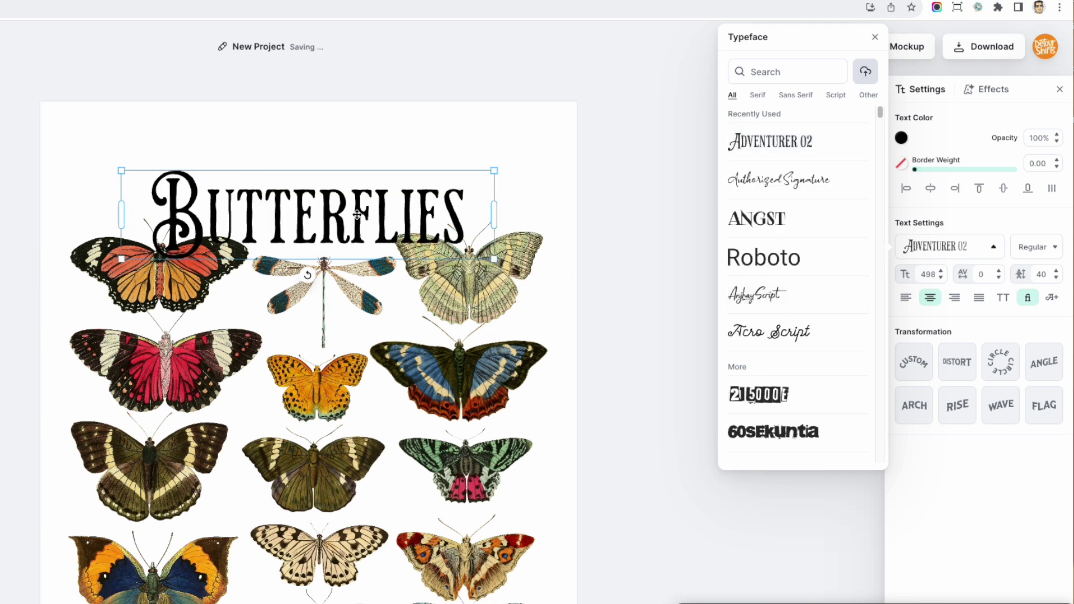
{"action": "left_click_drag", "start_coordinate": [356, 215], "coordinate": [355, 194]}
Step: Set the title in the handwritten script typeface listed above Acro Script, enlarge it to size 844, and position it above the butterflies
{"action": "left_click", "coordinate": [958, 250]}
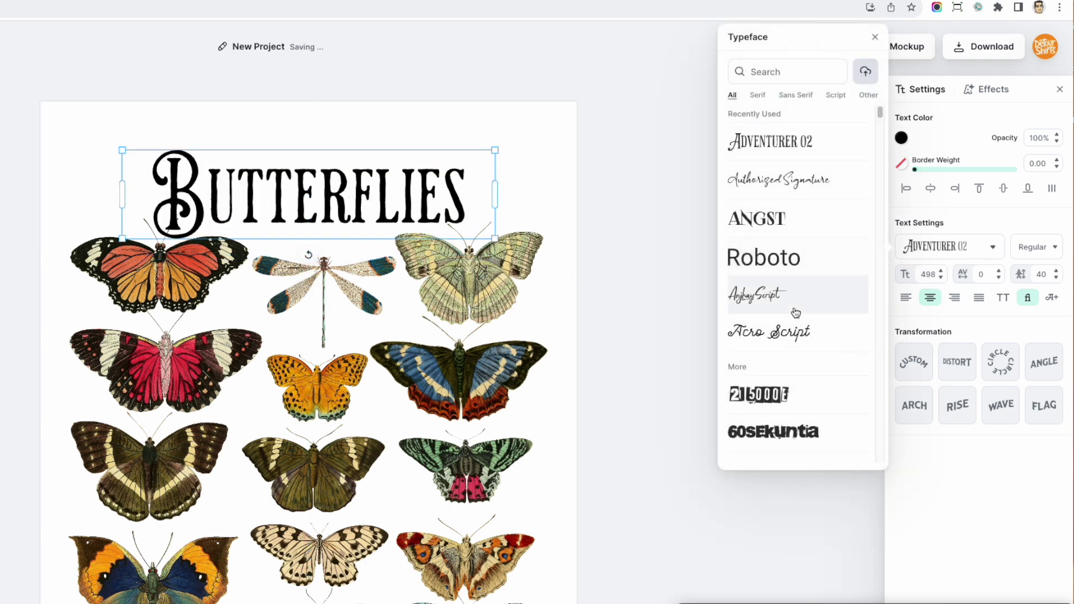
{"action": "left_click", "coordinate": [780, 296]}
{"action": "left_click_drag", "start_coordinate": [343, 183], "coordinate": [341, 207]}
{"action": "left_click_drag", "start_coordinate": [492, 201], "coordinate": [493, 138]}
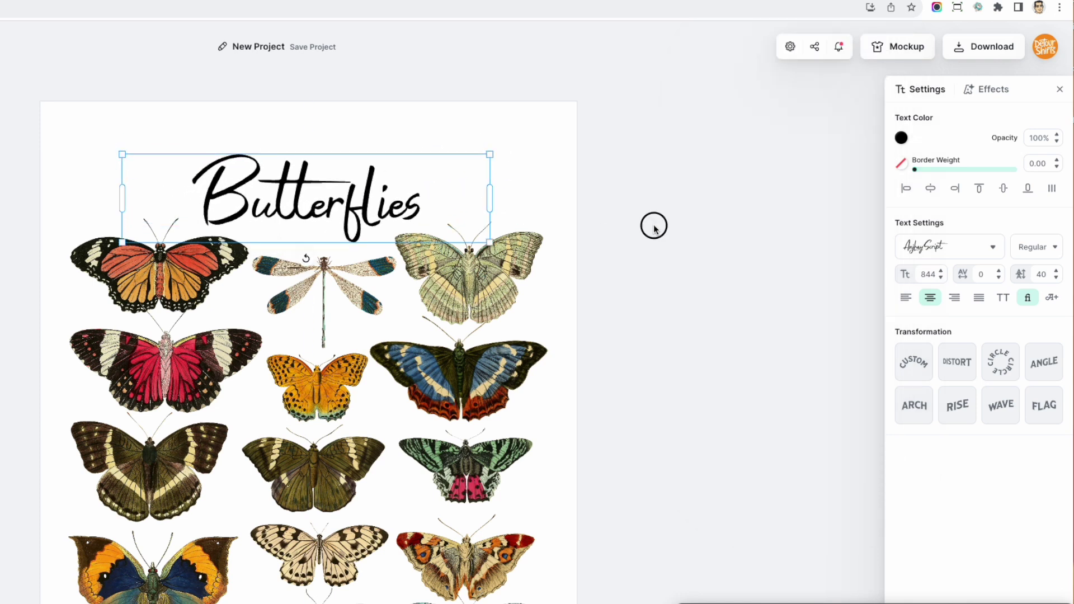
{"action": "left_click", "coordinate": [689, 247]}
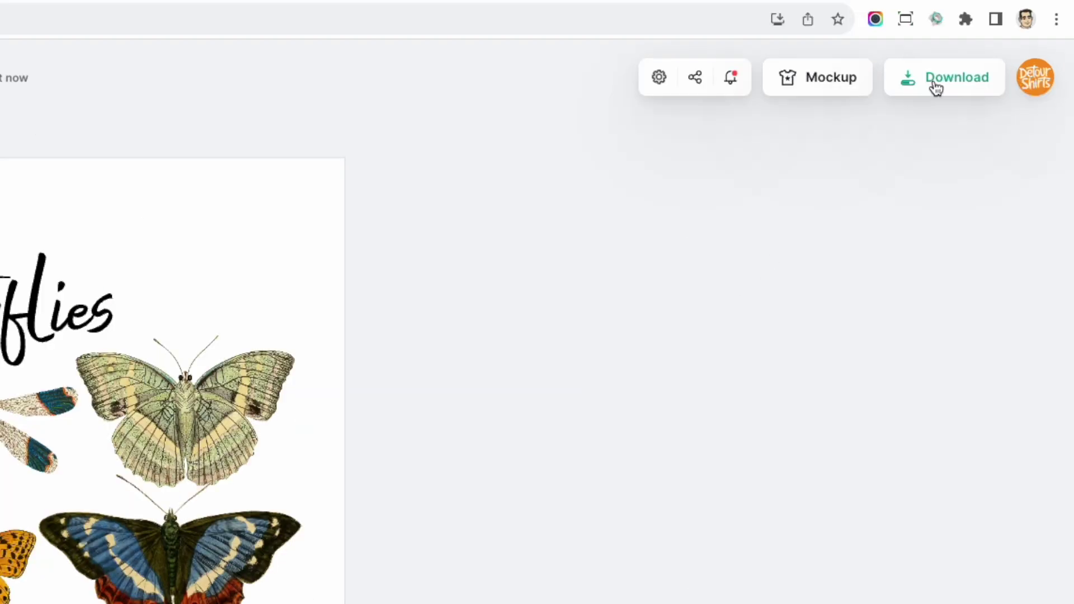
Step: Look at the download options for the finished design and go to the profile's project dashboard
{"action": "left_click", "coordinate": [975, 53]}
{"action": "left_click", "coordinate": [996, 316]}
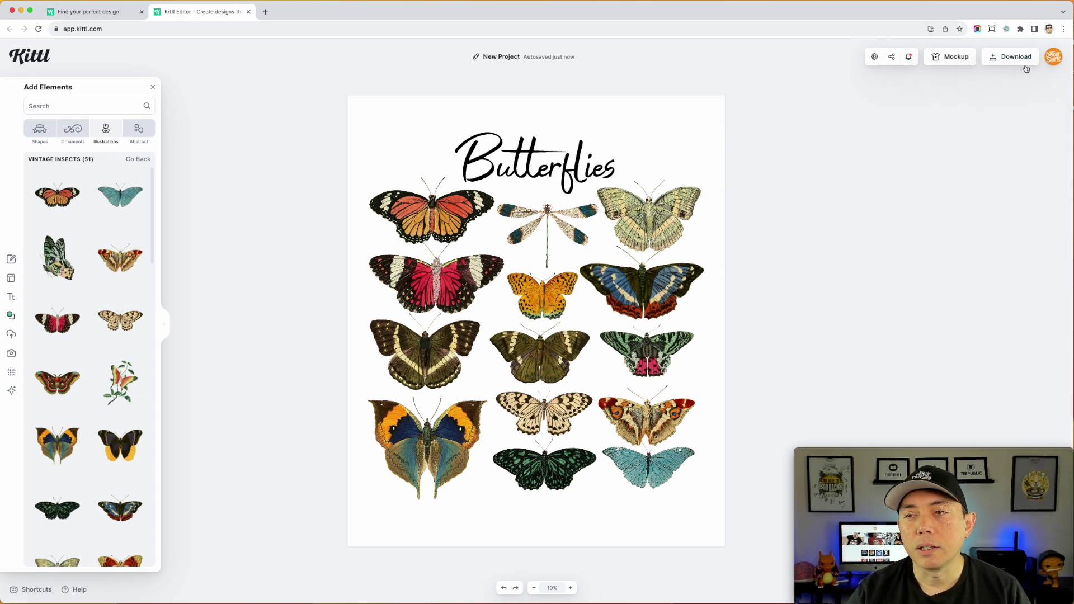
{"action": "left_click", "coordinate": [1055, 57]}
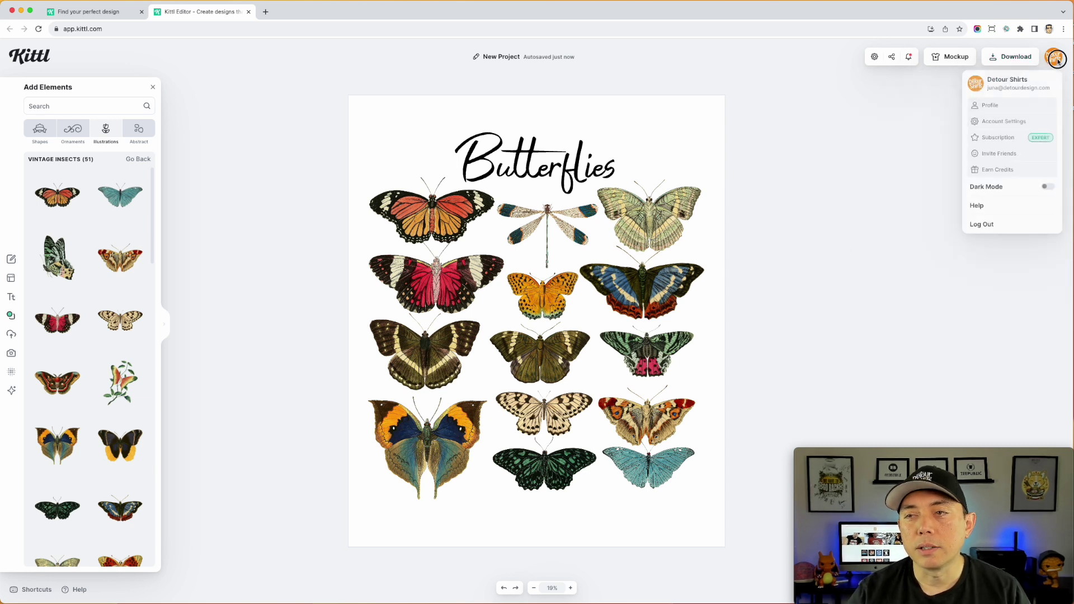
{"action": "left_click", "coordinate": [996, 106]}
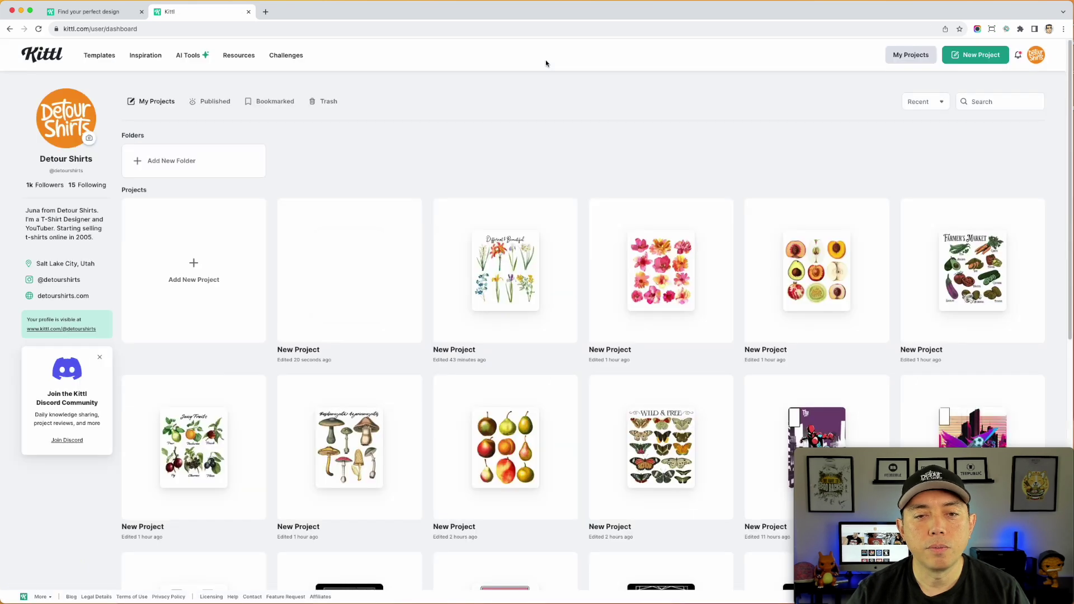
Step: Open the "Different & Beautiful" flower project to view it, and return to the profile's project dashboard
{"action": "left_click", "coordinate": [499, 271]}
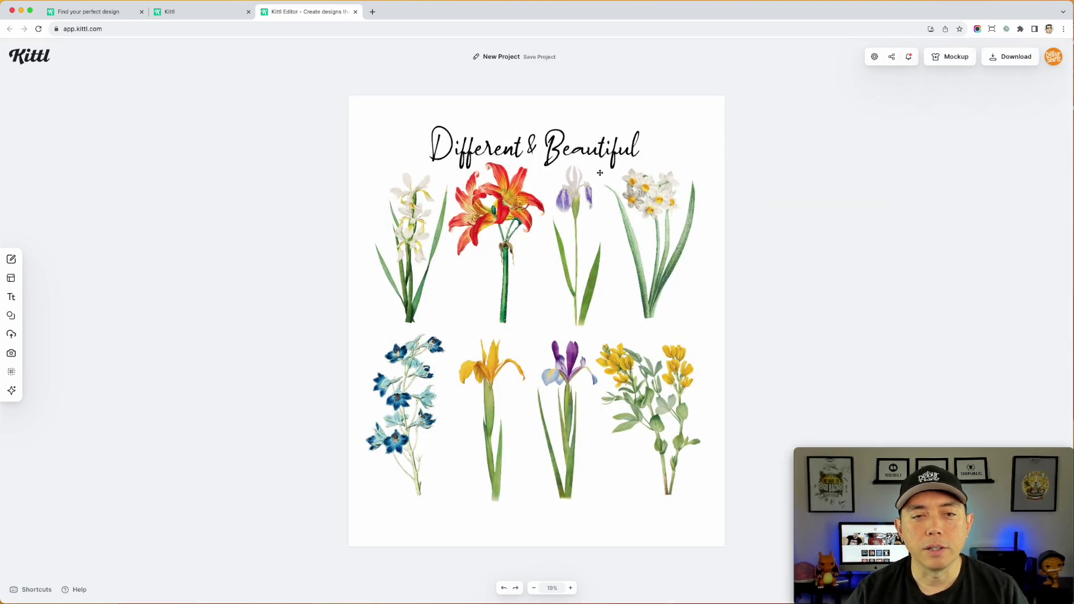
{"action": "left_click", "coordinate": [1053, 57]}
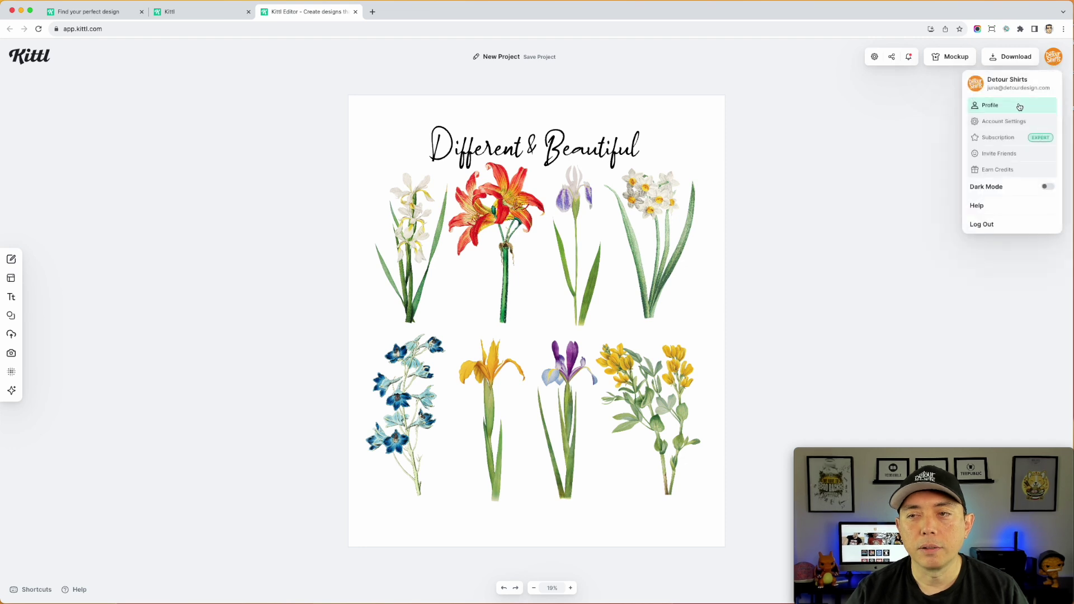
{"action": "left_click", "coordinate": [1005, 105]}
Step: Open the "Farmer's Market" vegetable project and select its title to inspect the text settings
{"action": "left_click", "coordinate": [623, 229]}
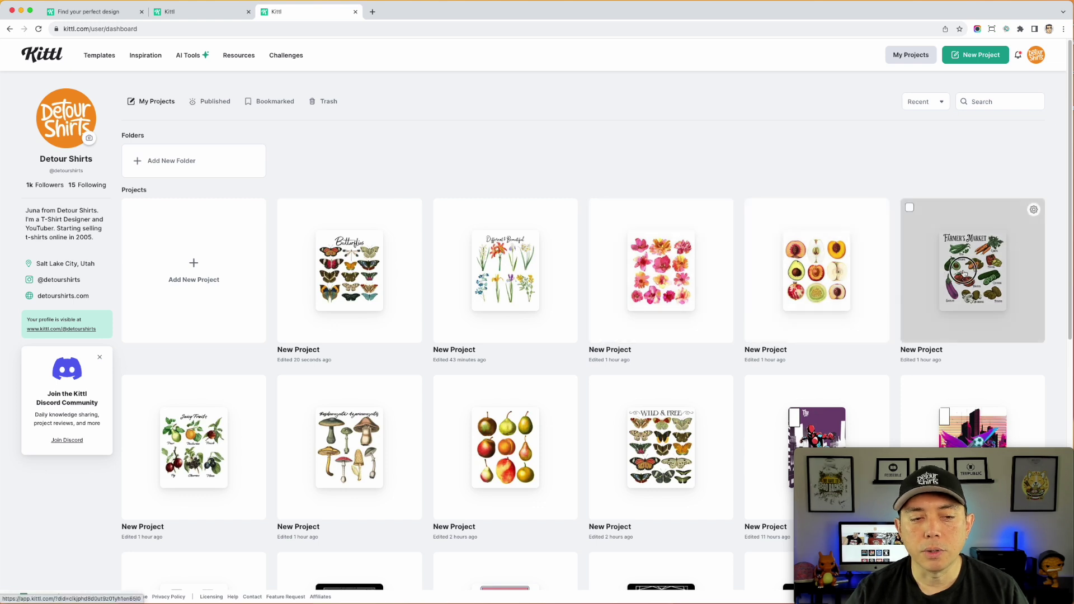
{"action": "left_click", "coordinate": [960, 272]}
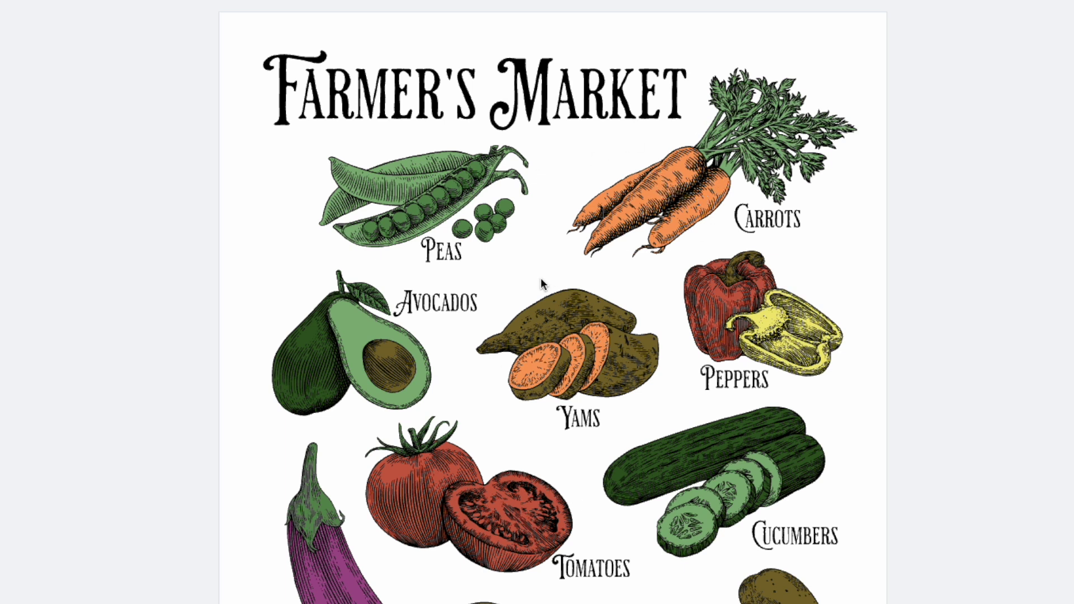
{"action": "left_click", "coordinate": [534, 103]}
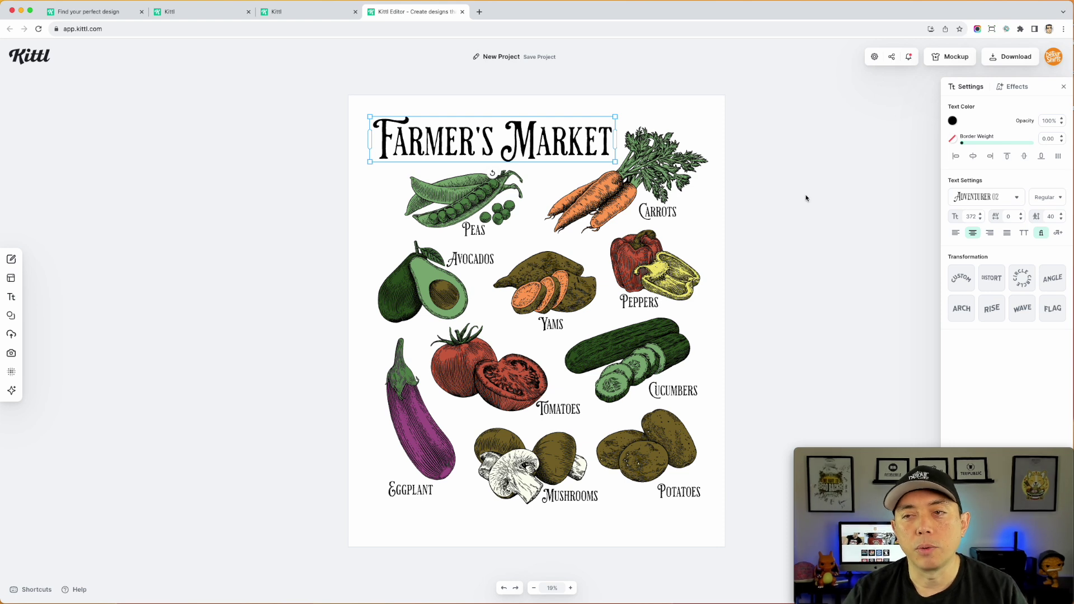
Step: Leave the "Farmer's Market" project without saving and return to the profile's project dashboard
{"action": "left_click", "coordinate": [1053, 57]}
{"action": "left_click", "coordinate": [1001, 104]}
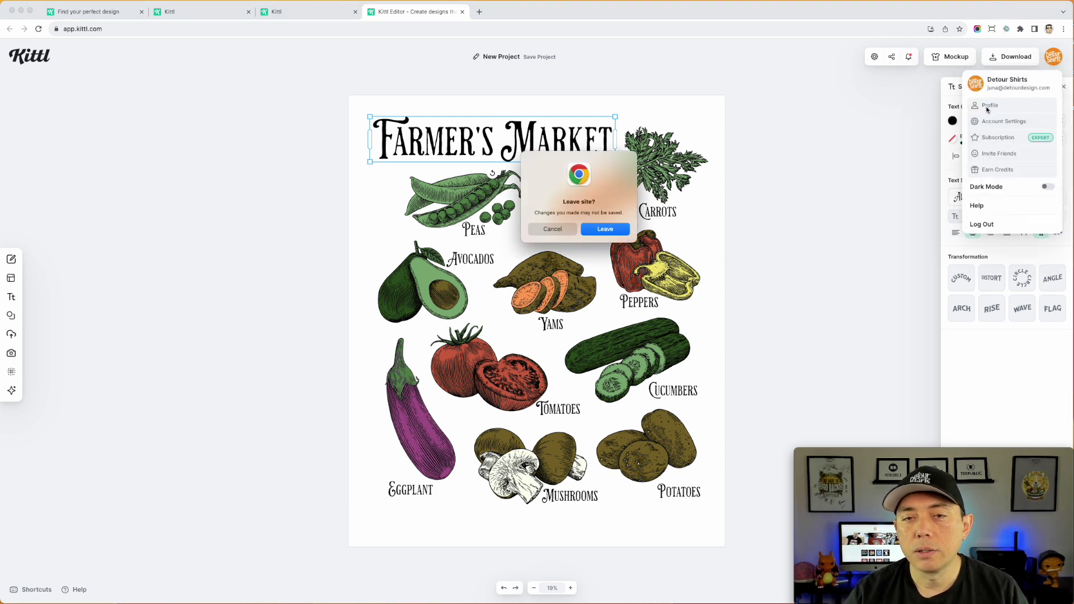
{"action": "left_click", "coordinate": [605, 229]}
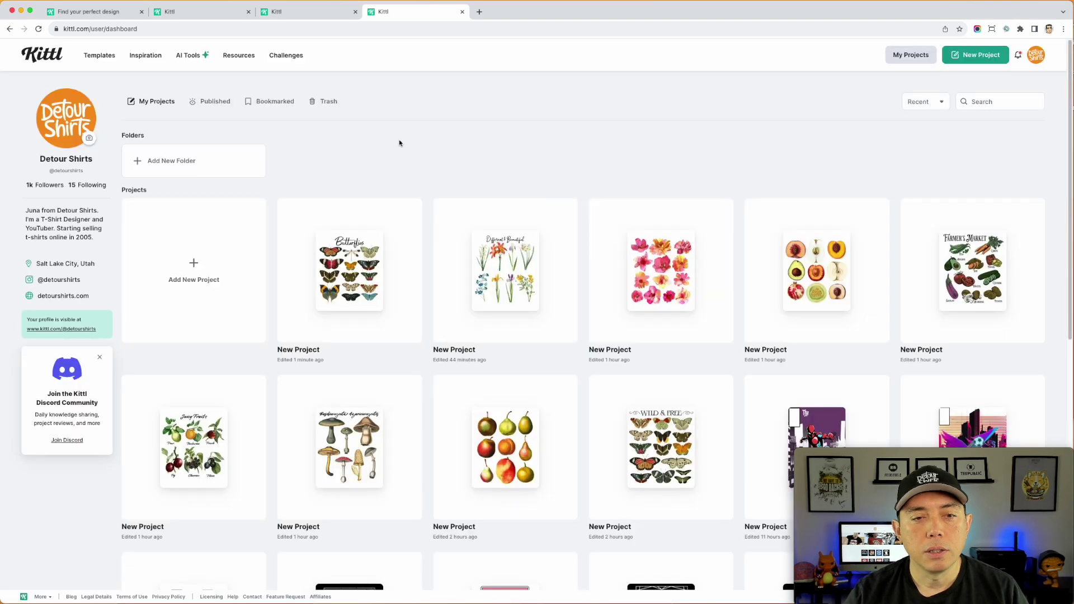
Step: Open the "Juicy Fruits" project to view it, and return to the project dashboard without saving
{"action": "left_click", "coordinate": [183, 439]}
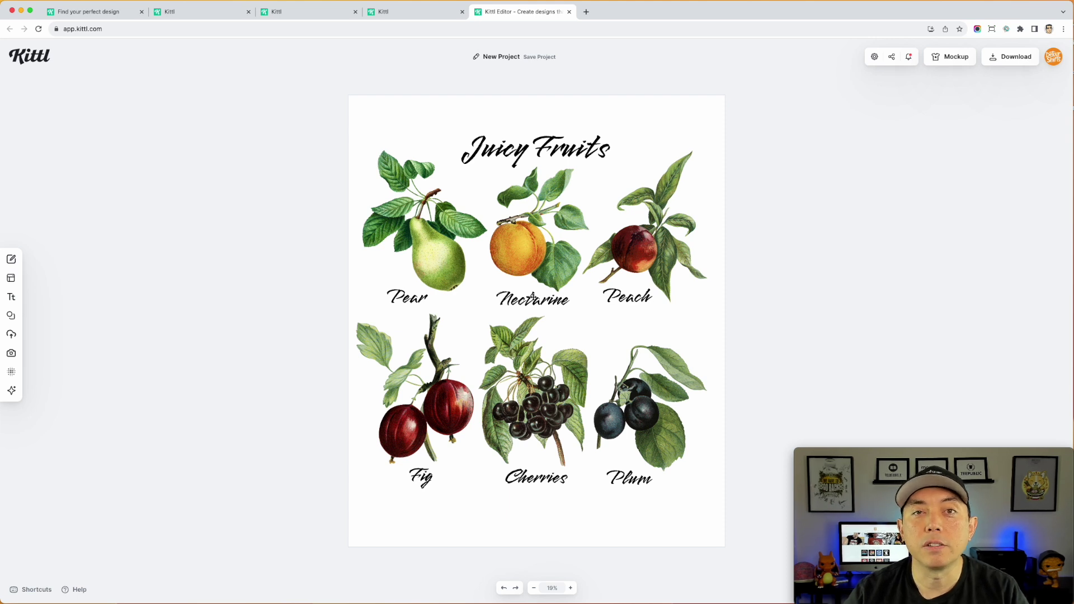
{"action": "left_click", "coordinate": [1052, 61]}
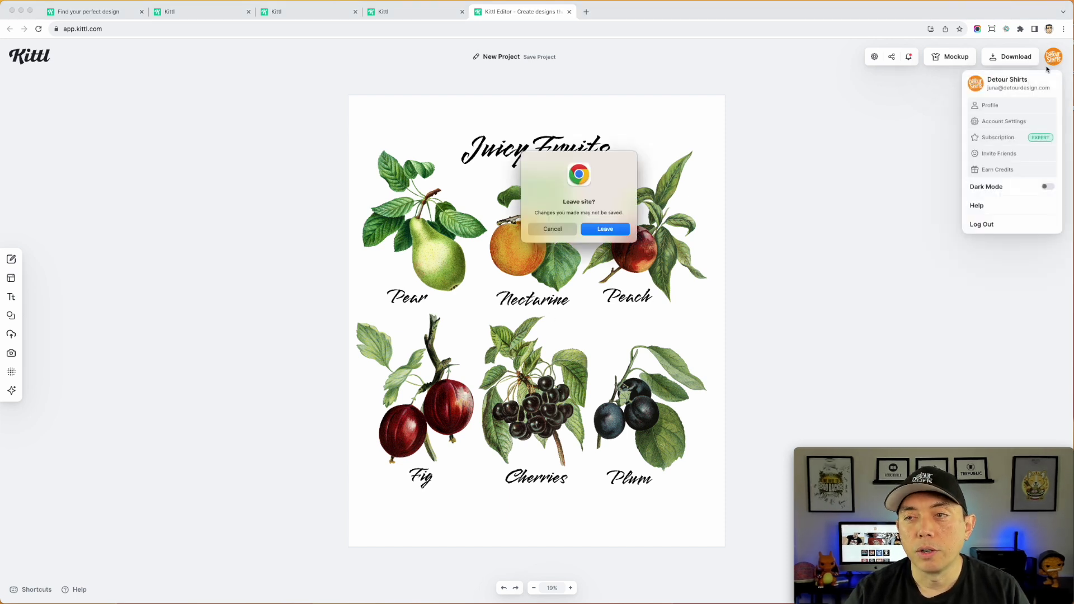
{"action": "left_click", "coordinate": [605, 230]}
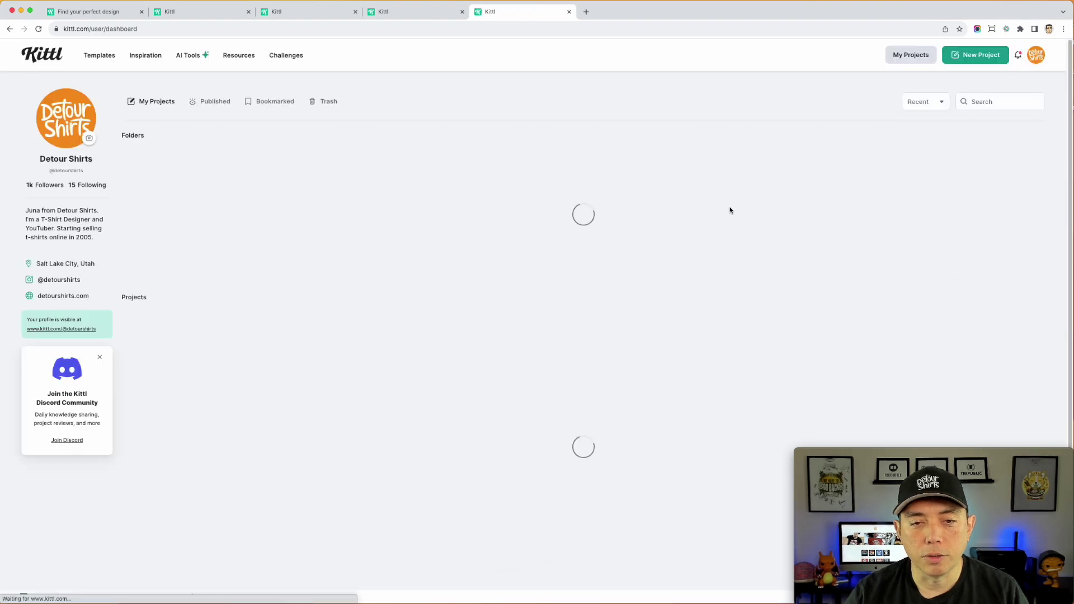
Step: Open the "Basidiomycota Agaricomycetes" mushroom project and open its title text for editing
{"action": "scroll", "coordinate": [605, 316], "scroll_direction": "down", "scroll_amount": 2}
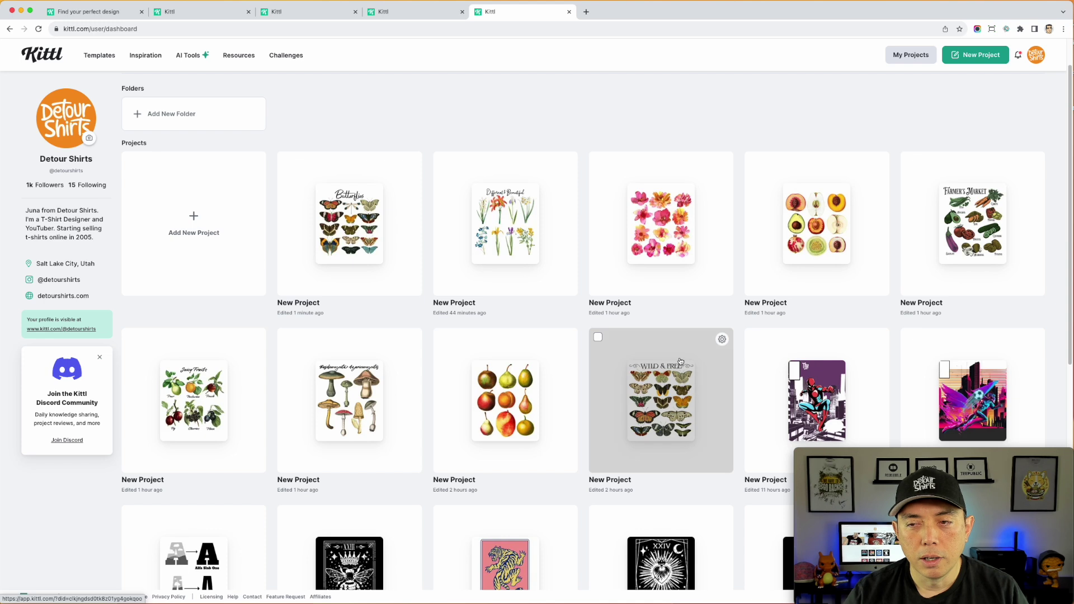
{"action": "scroll", "coordinate": [643, 386], "scroll_direction": "down", "scroll_amount": 1}
{"action": "left_click", "coordinate": [341, 377]}
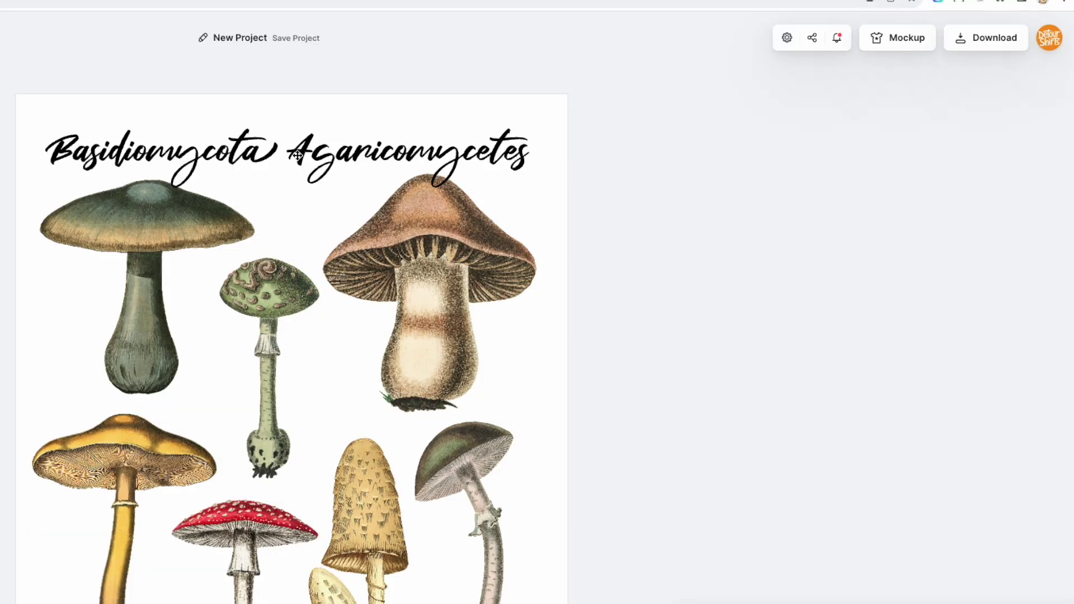
{"action": "left_click", "coordinate": [298, 156]}
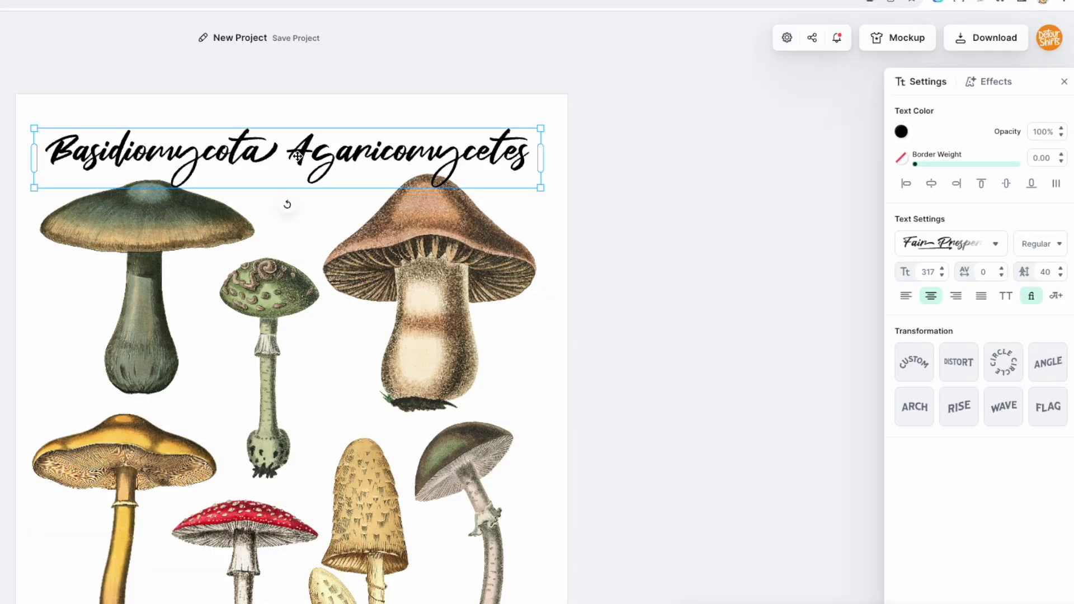
{"action": "double_click", "coordinate": [298, 156]}
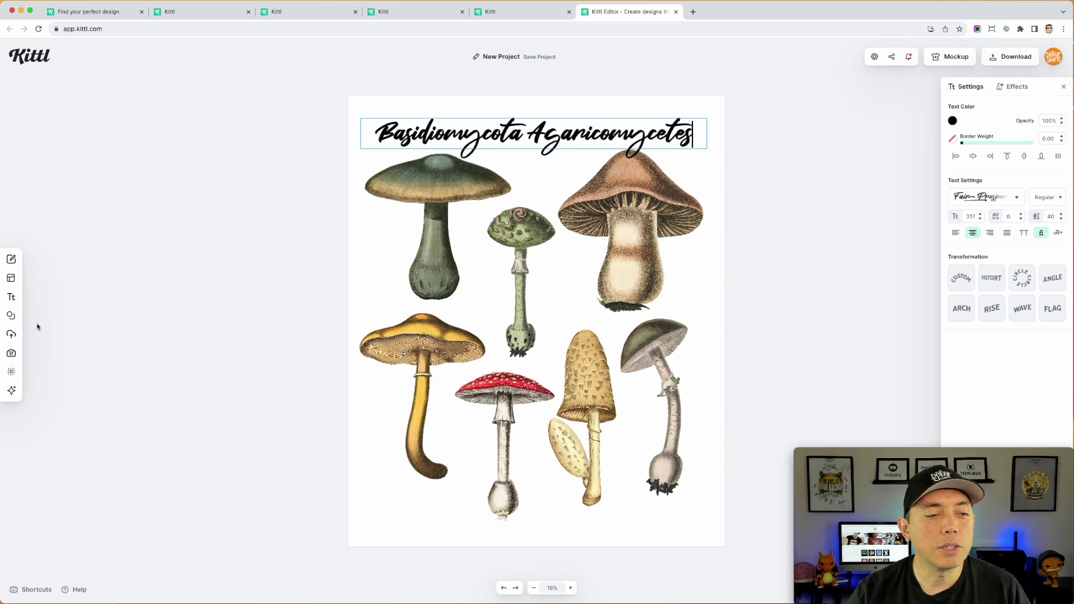
Step: Browse the illustration categories in the elements library for other possible design themes
{"action": "left_click", "coordinate": [11, 316]}
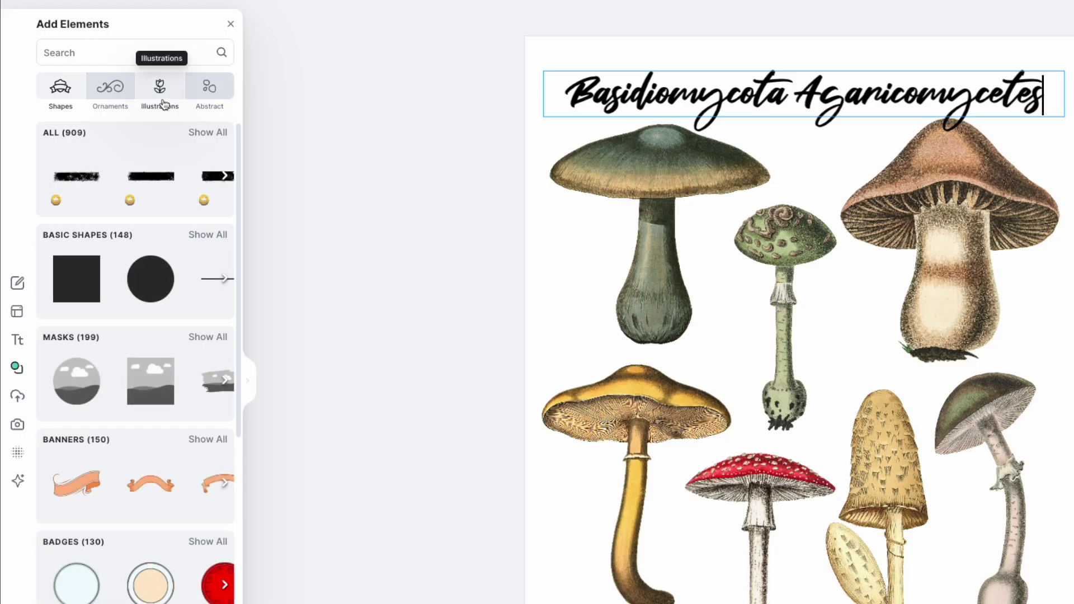
{"action": "left_click", "coordinate": [163, 104]}
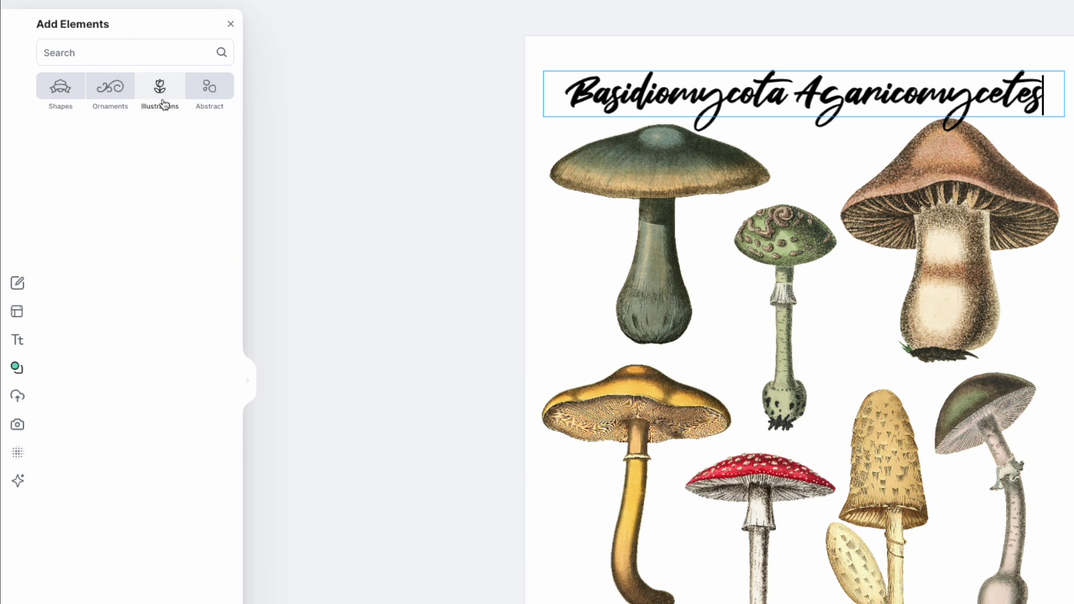
{"action": "scroll", "coordinate": [193, 288], "scroll_direction": "down", "scroll_amount": 1}
{"action": "scroll", "coordinate": [193, 288], "scroll_direction": "down", "scroll_amount": 15}
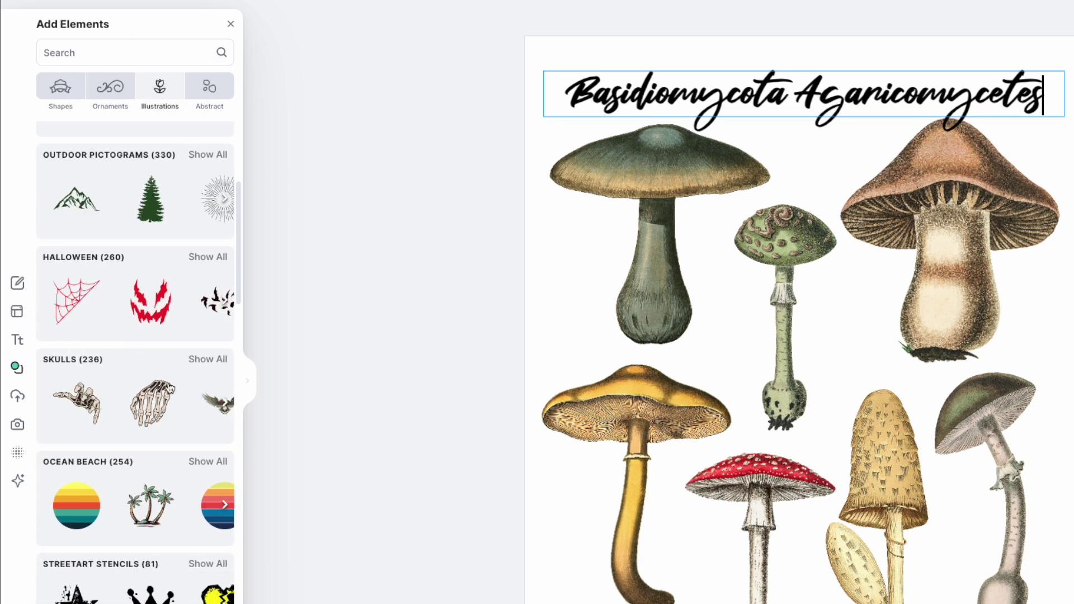
{"action": "scroll", "coordinate": [173, 407], "scroll_direction": "down", "scroll_amount": 20}
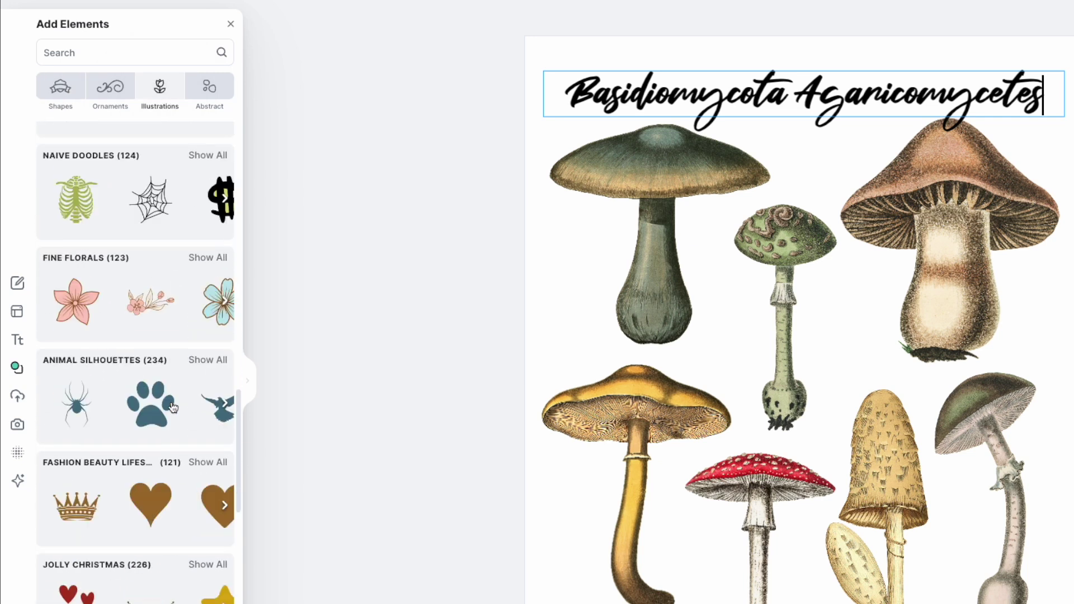
{"action": "scroll", "coordinate": [173, 406], "scroll_direction": "down", "scroll_amount": 20}
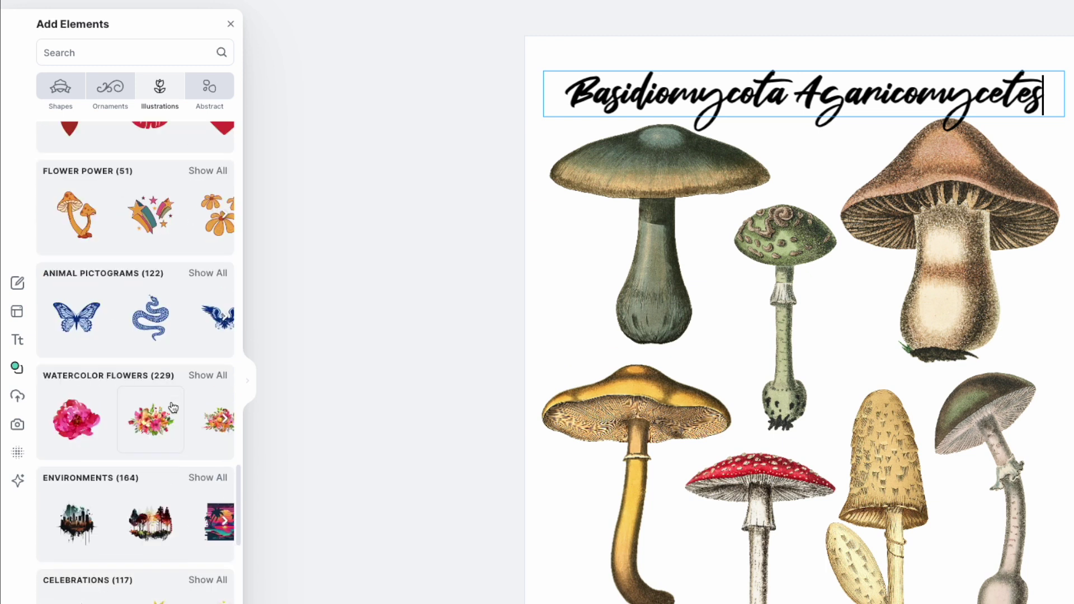
{"action": "scroll", "coordinate": [171, 401], "scroll_direction": "down", "scroll_amount": 10}
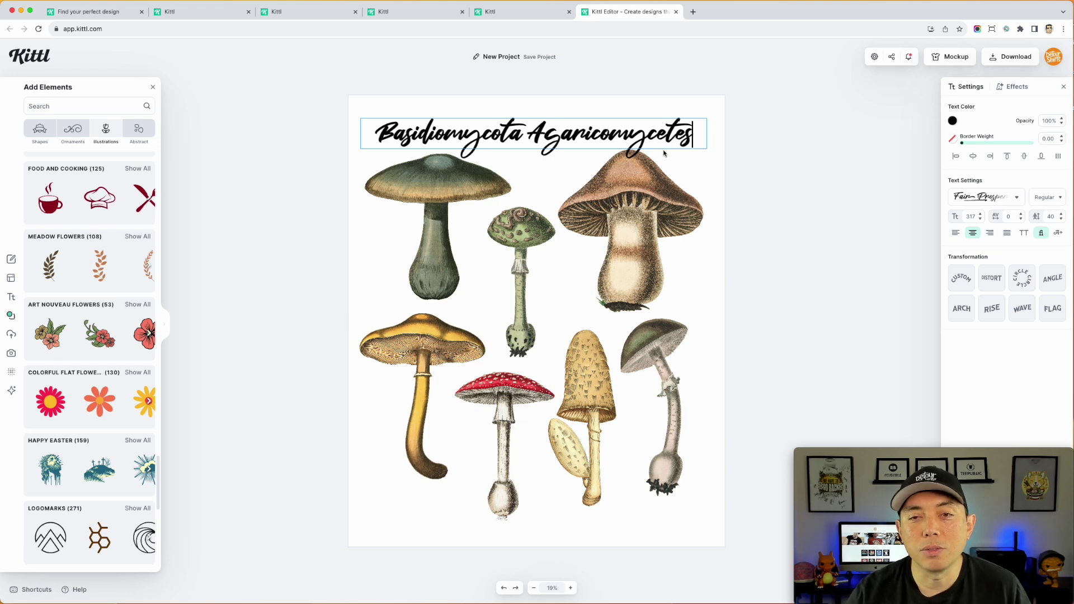
Step: Delete the "Basidiomycota Agaricomycetes" title above the mushrooms, leaving only the illustrations in the design
{"action": "key", "text": "BackSpace"}
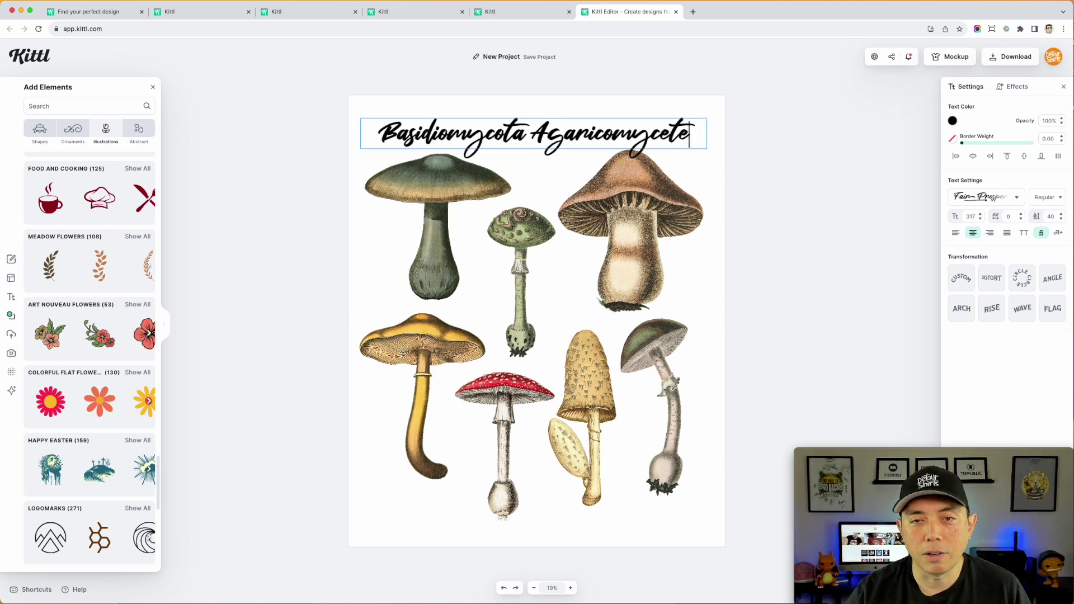
{"action": "left_click", "coordinate": [753, 78]}
{"action": "left_click", "coordinate": [607, 126]}
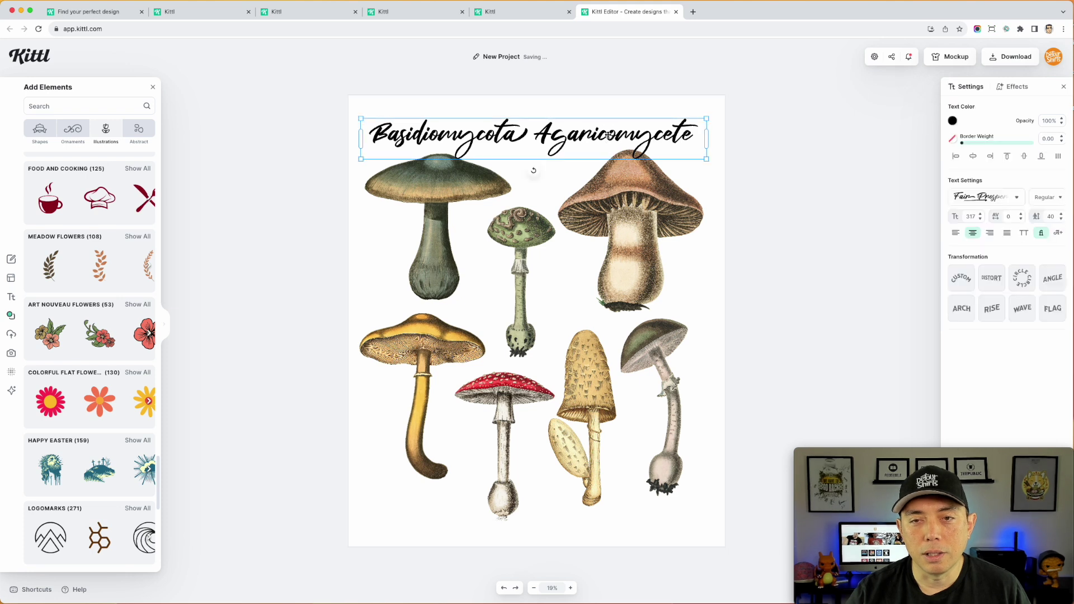
{"action": "key", "text": "BackSpace"}
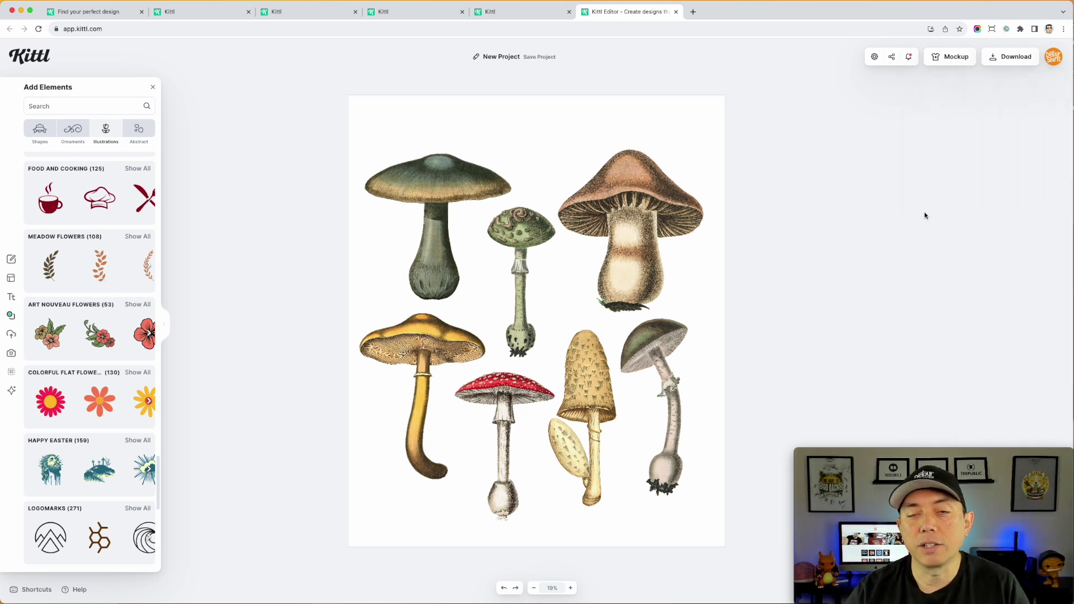